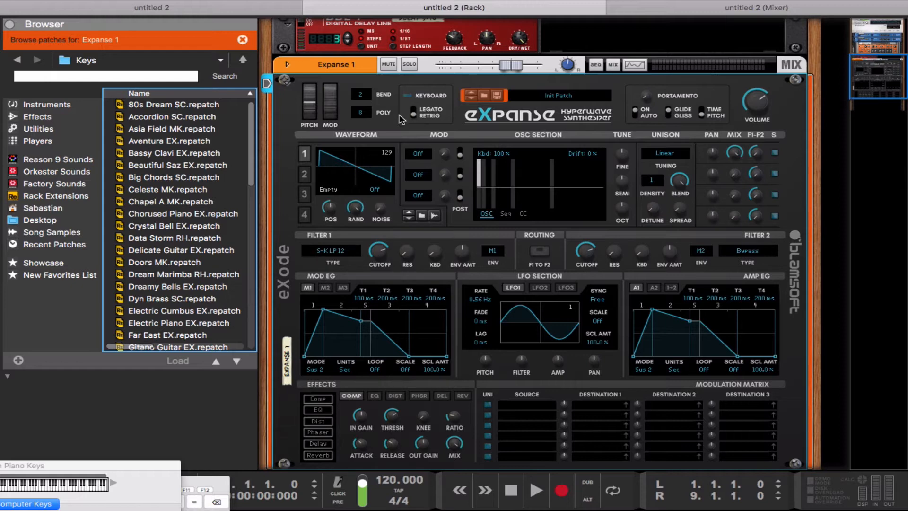
Load the XTable Formant wavetable into oscillator 1.
{"action": "left_click", "coordinate": [345, 181]}
{"action": "mouse_move", "coordinate": [364, 164]}
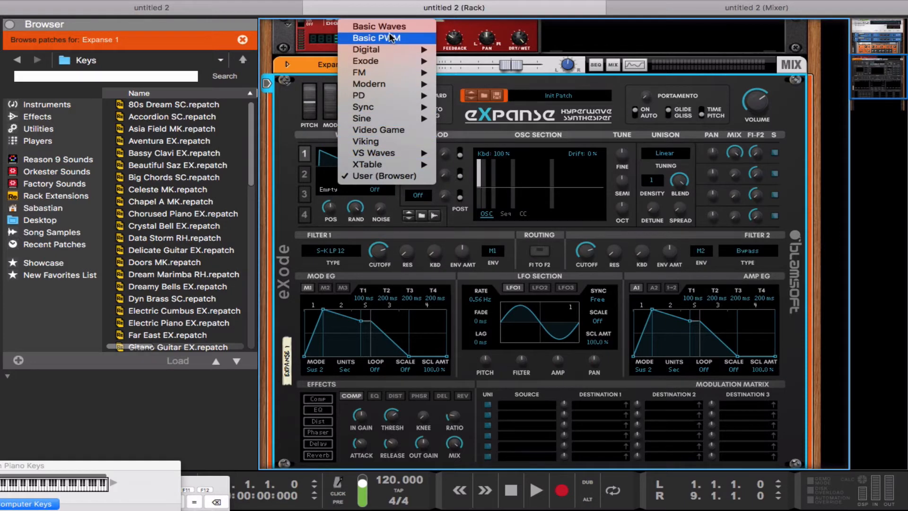
{"action": "mouse_move", "coordinate": [397, 53]}
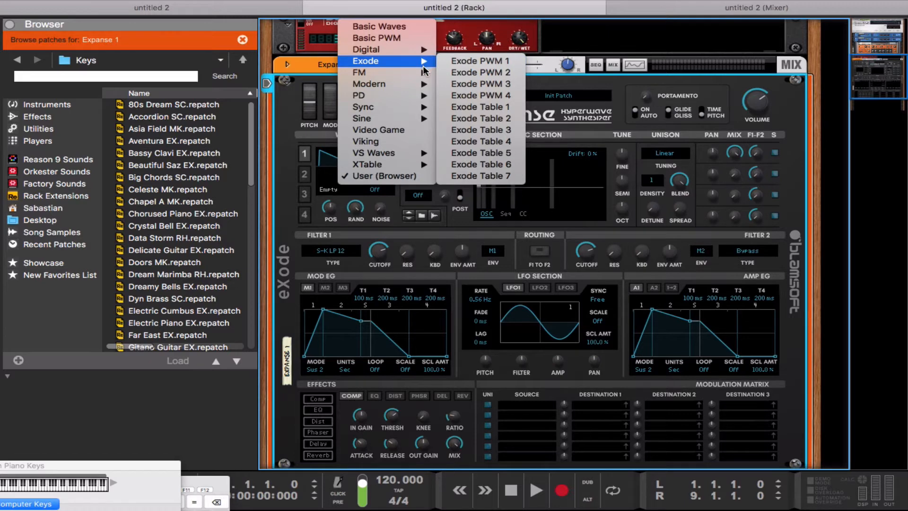
{"action": "mouse_move", "coordinate": [425, 71]}
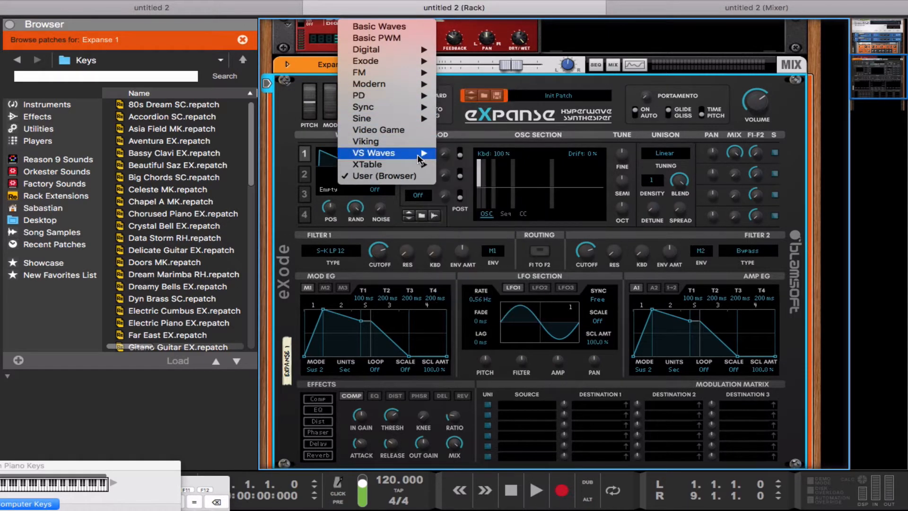
{"action": "mouse_move", "coordinate": [423, 164]}
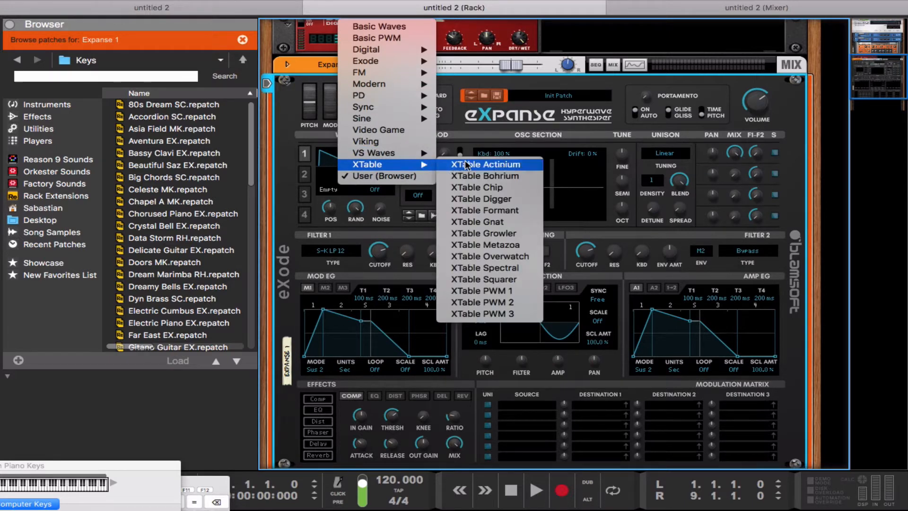
{"action": "left_click", "coordinate": [469, 210]}
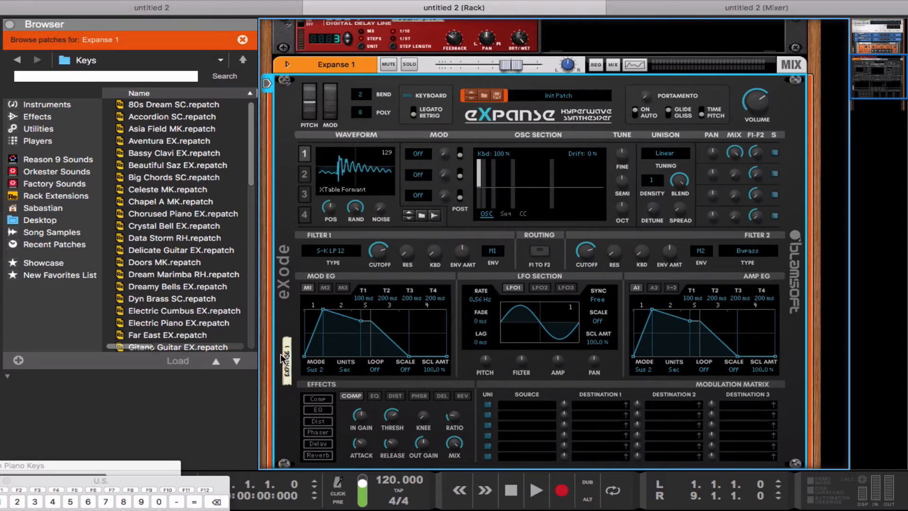
Audition the new wavetable on the on-screen piano keys and sweep oscillator 1's wavetable position.
{"action": "left_click_drag", "start_coordinate": [177, 477], "coordinate": [152, 508]}
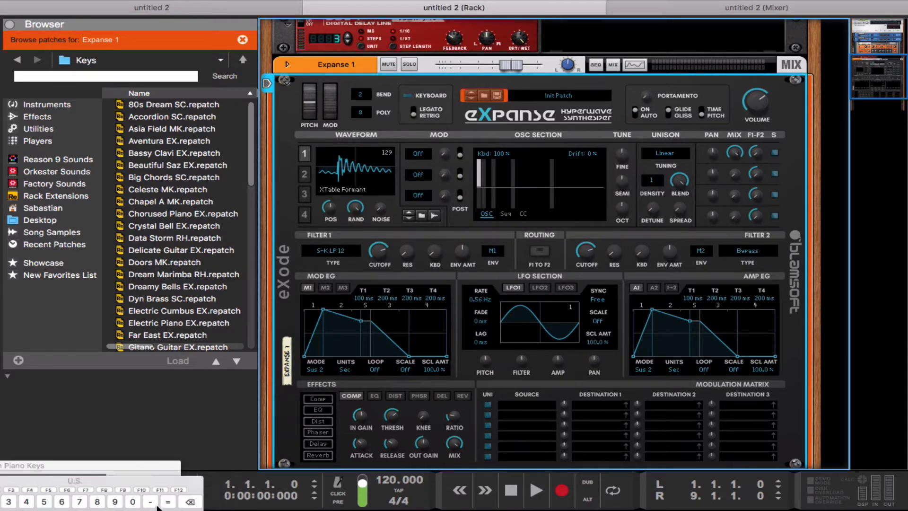
{"action": "left_click_drag", "start_coordinate": [136, 463], "coordinate": [304, 392]}
{"action": "key", "text": "s"}
{"action": "key", "text": "s"}
{"action": "key", "text": "s"}
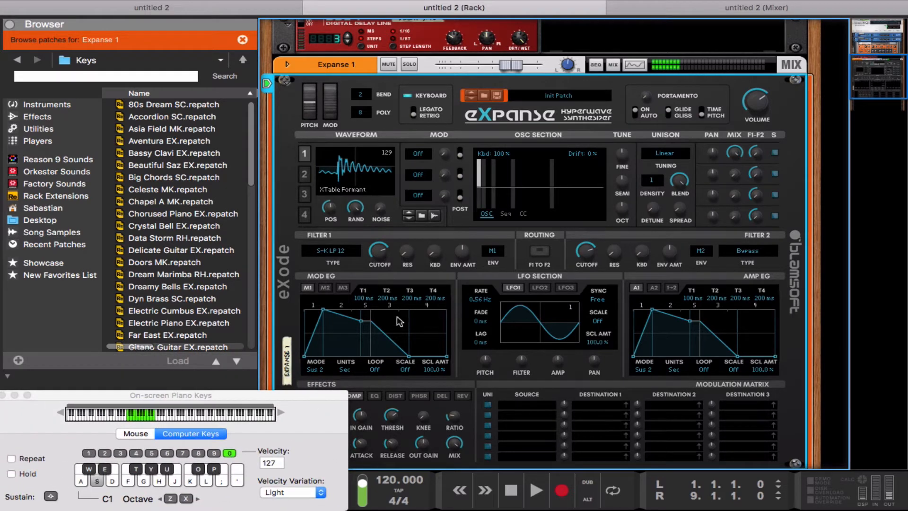
{"action": "key", "text": "s"}
{"action": "mouse_move", "coordinate": [330, 207]}
{"action": "left_mouse_down"}
{"action": "mouse_move", "coordinate": [332, 191]}
{"action": "mouse_move", "coordinate": [332, 222]}
{"action": "left_mouse_up"}
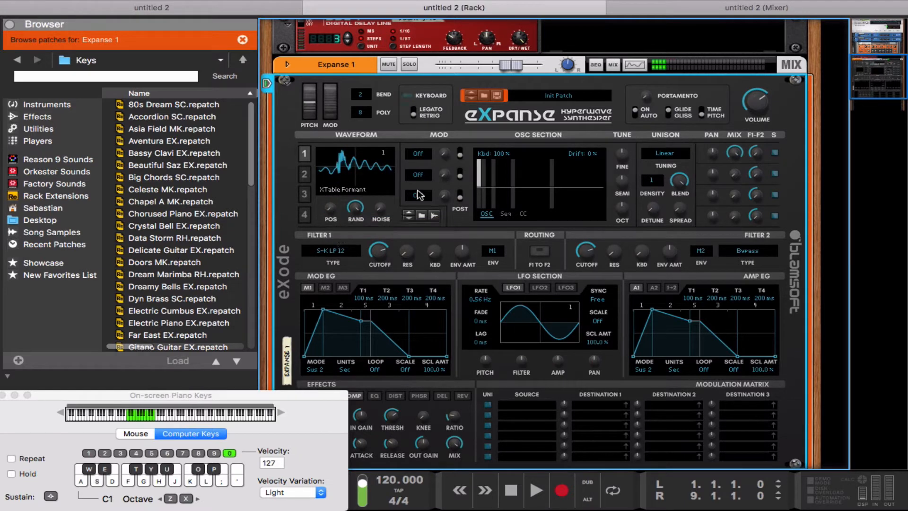
Set oscillator 1's first mod slot to Frequency Modulation at about 10.9 %.
{"action": "left_click", "coordinate": [426, 154]}
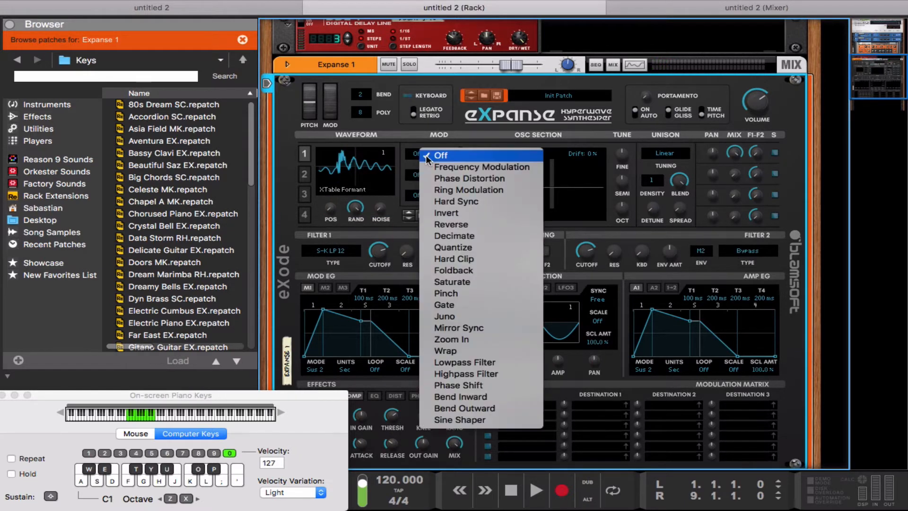
{"action": "left_click", "coordinate": [445, 167]}
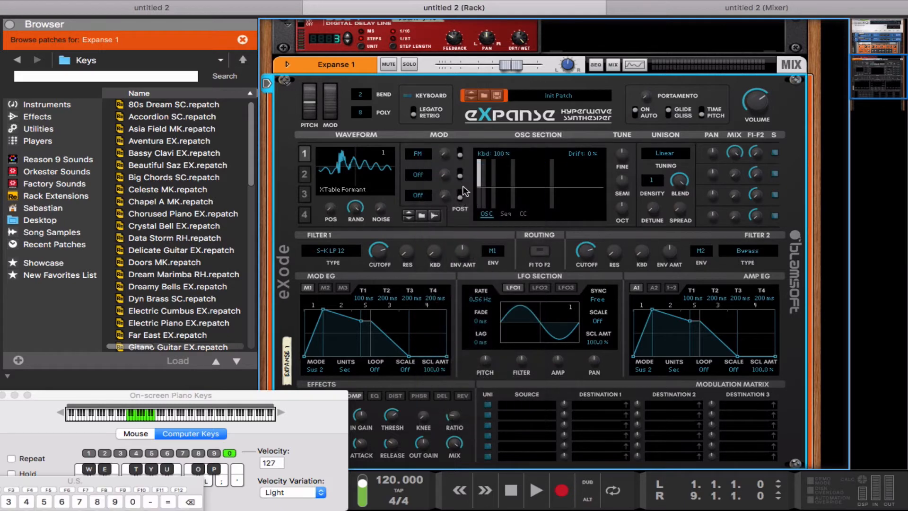
{"action": "mouse_move", "coordinate": [443, 155]}
{"action": "left_mouse_down"}
{"action": "mouse_move", "coordinate": [445, 145]}
{"action": "mouse_move", "coordinate": [443, 163]}
{"action": "left_mouse_up"}
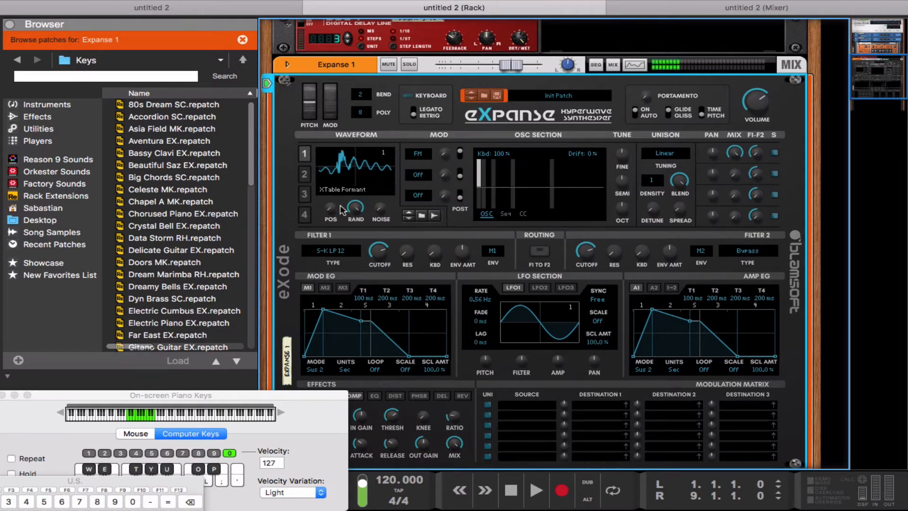
Make the Mod Wheel the unipolar source of matrix row 1.
{"action": "left_click", "coordinate": [520, 410]}
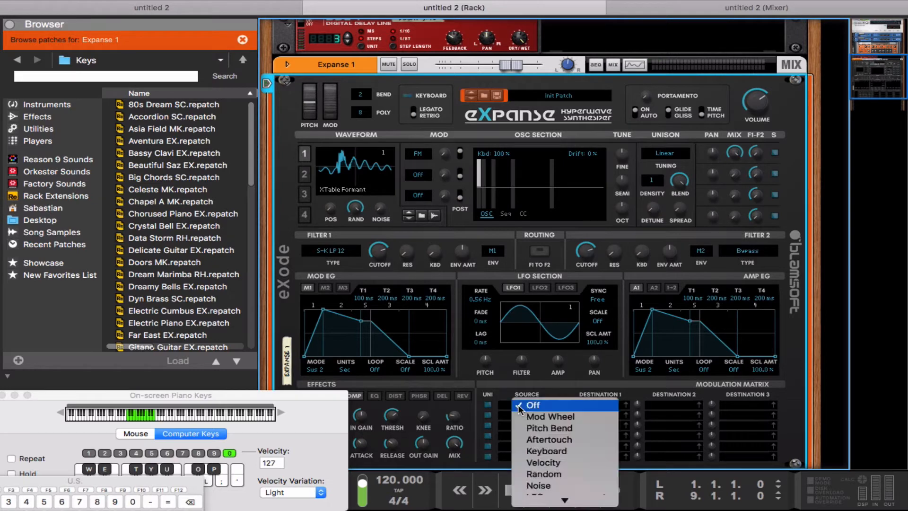
{"action": "left_click", "coordinate": [516, 416]}
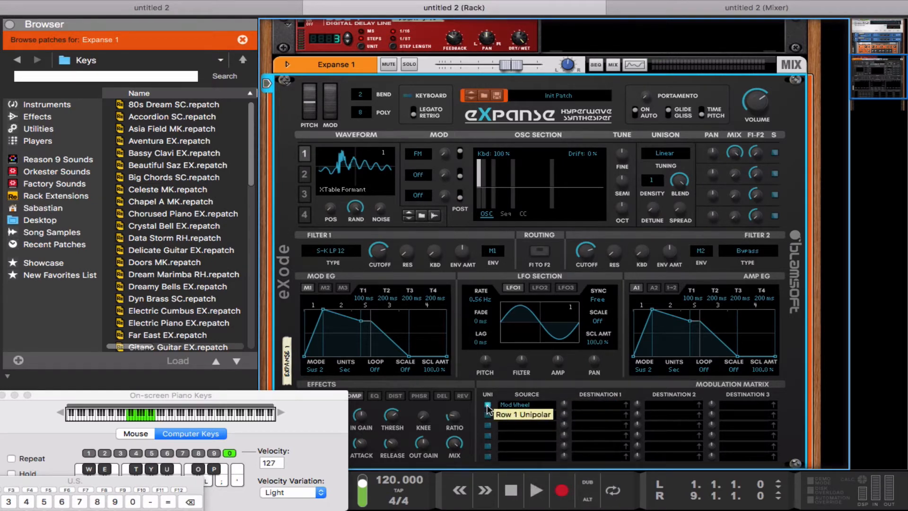
{"action": "left_click", "coordinate": [489, 405]}
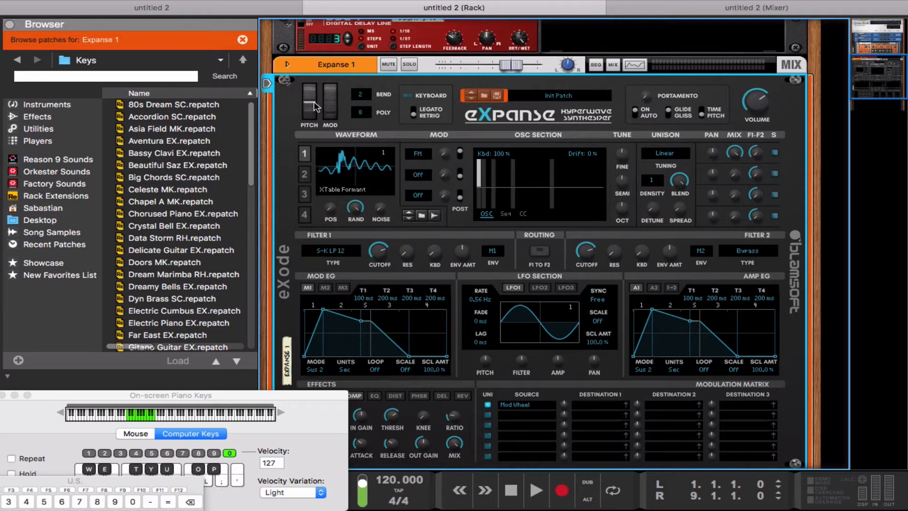
{"action": "left_click_drag", "start_coordinate": [332, 111], "coordinate": [286, 58]}
Target OSC1 Mod1 Amt from row 1 at 25% and test it with the mod wheel.
{"action": "left_click_drag", "start_coordinate": [627, 405], "coordinate": [446, 154]}
{"action": "left_click_drag", "start_coordinate": [569, 406], "coordinate": [566, 397]}
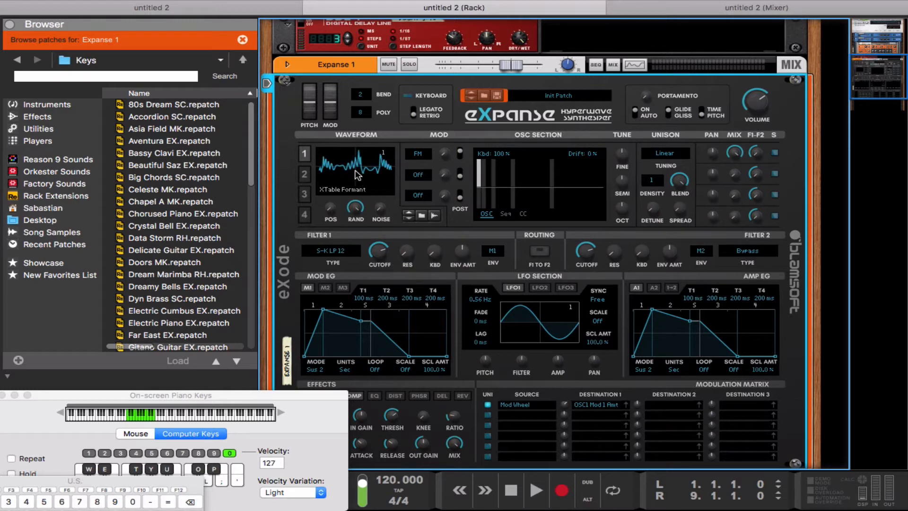
{"action": "left_click_drag", "start_coordinate": [332, 105], "coordinate": [333, 188]}
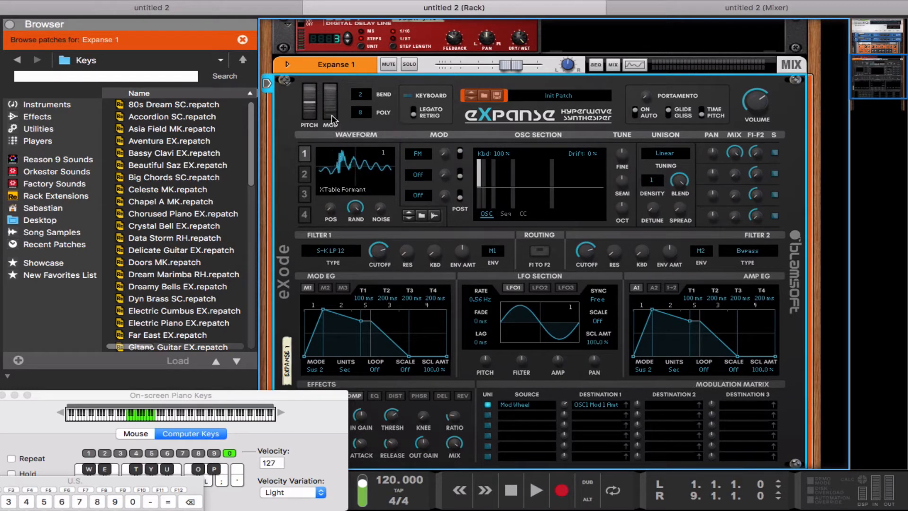
{"action": "key", "text": "a"}
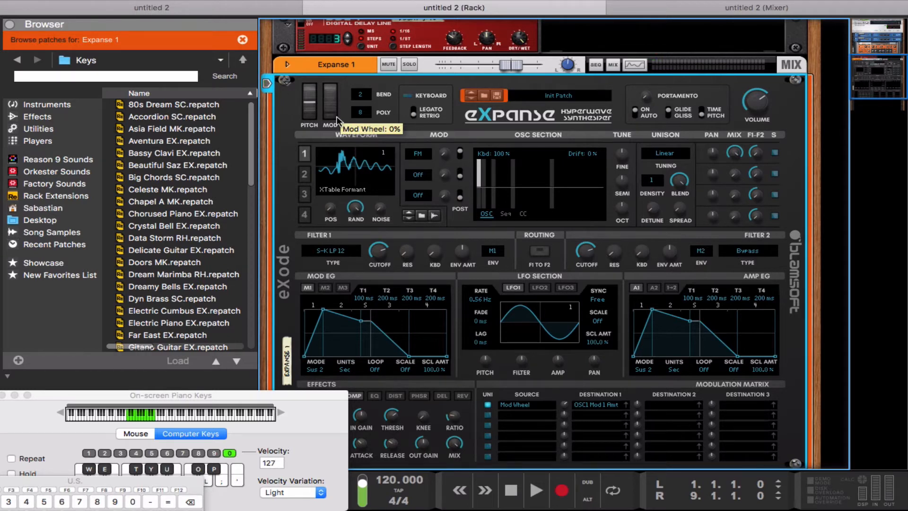
{"action": "key", "text": "a"}
{"action": "mouse_move", "coordinate": [336, 116]}
{"action": "left_mouse_down"}
{"action": "mouse_move", "coordinate": [331, 80]}
{"action": "mouse_move", "coordinate": [339, 122]}
{"action": "mouse_move", "coordinate": [331, 97]}
{"action": "mouse_move", "coordinate": [334, 116]}
{"action": "left_mouse_up"}
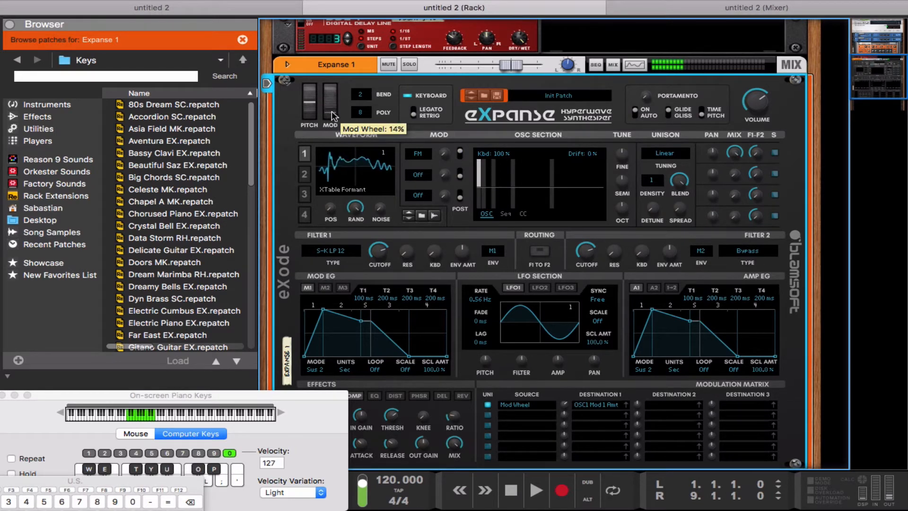
Bypass filter 1 and drop the played notes an octave.
{"action": "left_click", "coordinate": [350, 251]}
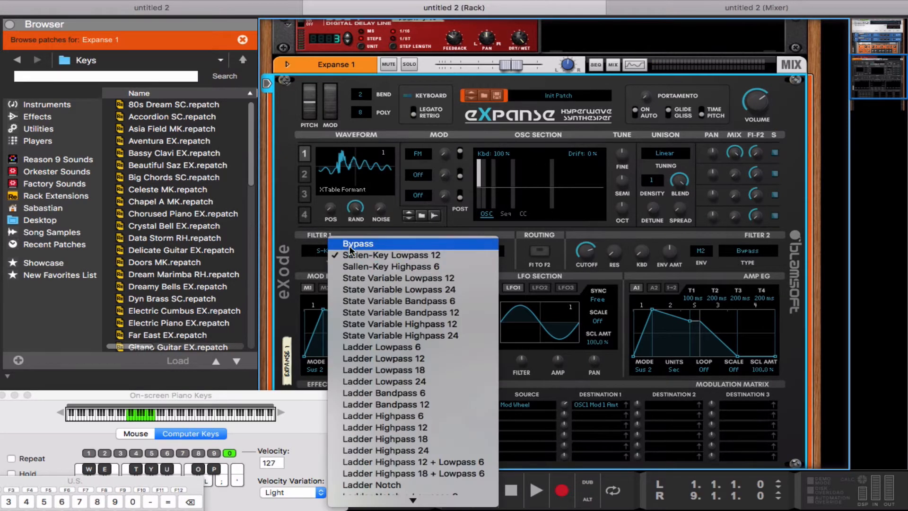
{"action": "left_click", "coordinate": [350, 244]}
{"action": "left_click_drag", "start_coordinate": [333, 113], "coordinate": [315, 102]}
{"action": "key", "text": "z"}
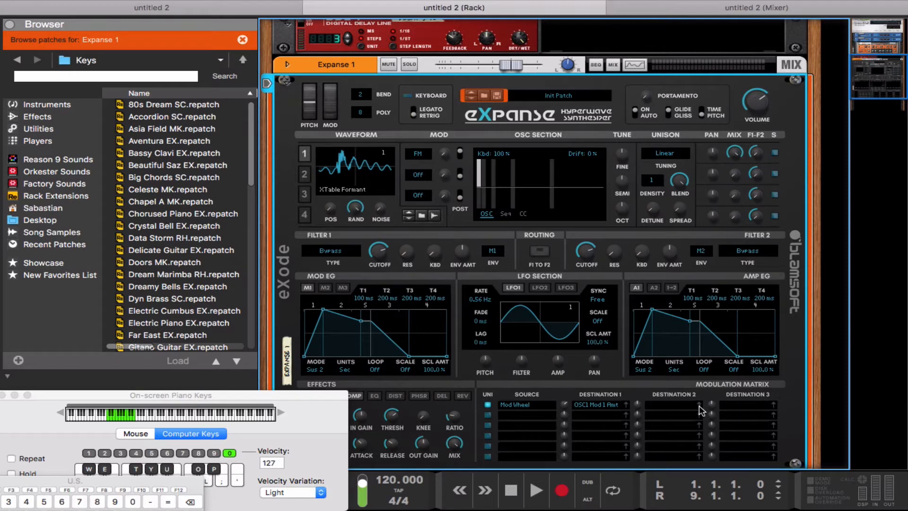
Add oscillator 1 wavetable position as row 1's second destination at about 50%.
{"action": "left_click", "coordinate": [331, 209]}
{"action": "mouse_move", "coordinate": [639, 405]}
{"action": "left_click_drag", "start_coordinate": [640, 395], "coordinate": [640, 394]}
{"action": "key", "text": "x"}
{"action": "mouse_move", "coordinate": [334, 114]}
{"action": "left_mouse_down"}
{"action": "mouse_move", "coordinate": [328, 94]}
{"action": "mouse_move", "coordinate": [326, 108]}
{"action": "mouse_move", "coordinate": [316, 95]}
{"action": "mouse_move", "coordinate": [327, 118]}
{"action": "left_mouse_up"}
Reduce the position amount to about 31% and the FM amount to 15.6%, testing with the mod wheel.
{"action": "left_click_drag", "start_coordinate": [638, 407], "coordinate": [608, 395]}
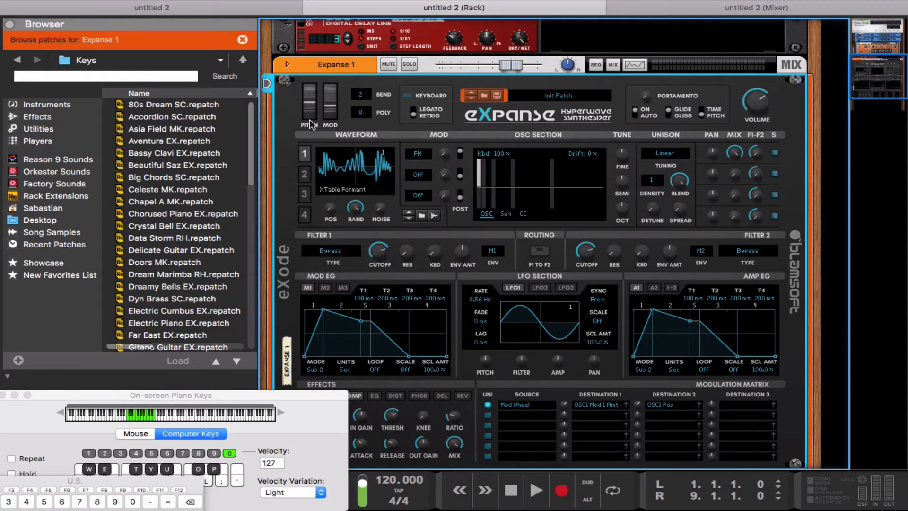
{"action": "left_click_drag", "start_coordinate": [333, 105], "coordinate": [335, 136]}
{"action": "left_click_drag", "start_coordinate": [566, 404], "coordinate": [567, 407]}
{"action": "left_click_drag", "start_coordinate": [330, 113], "coordinate": [330, 145]}
{"action": "left_click", "coordinate": [419, 175]}
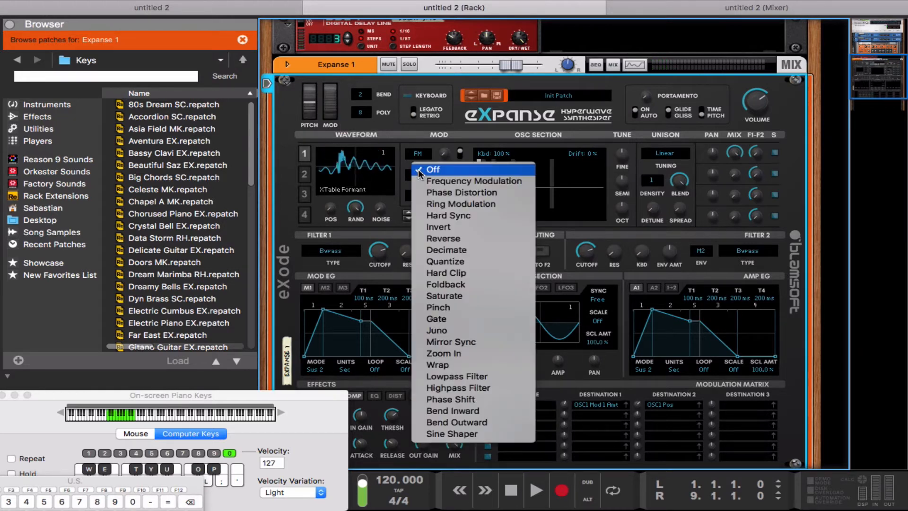
{"action": "left_click", "coordinate": [453, 434]}
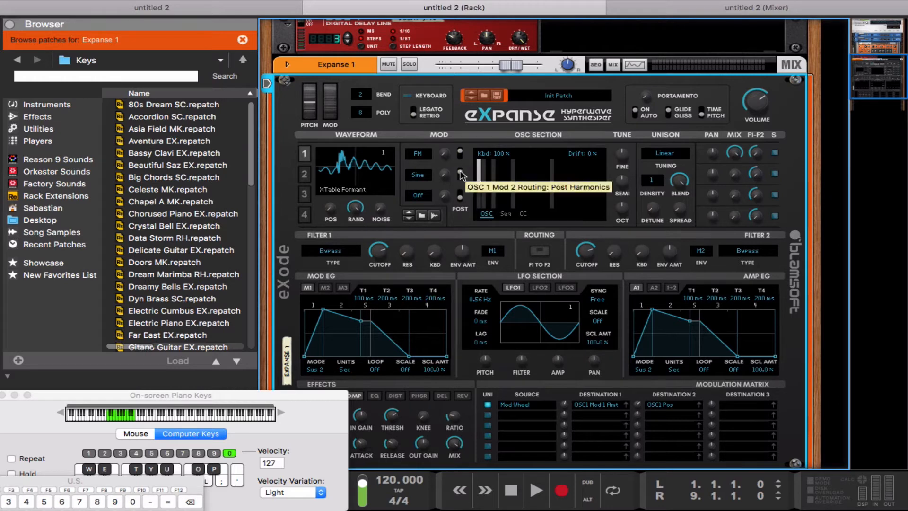
{"action": "key", "text": "w"}
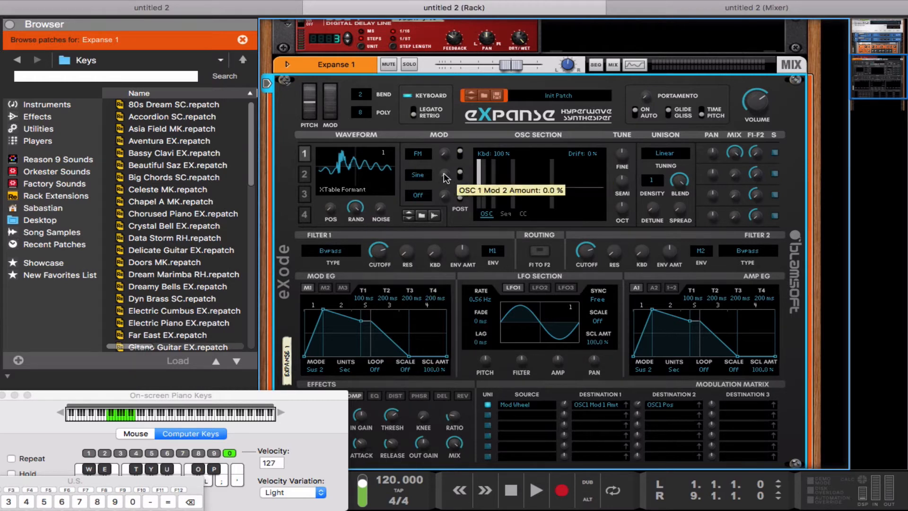
{"action": "left_click_drag", "start_coordinate": [444, 172], "coordinate": [445, 170]}
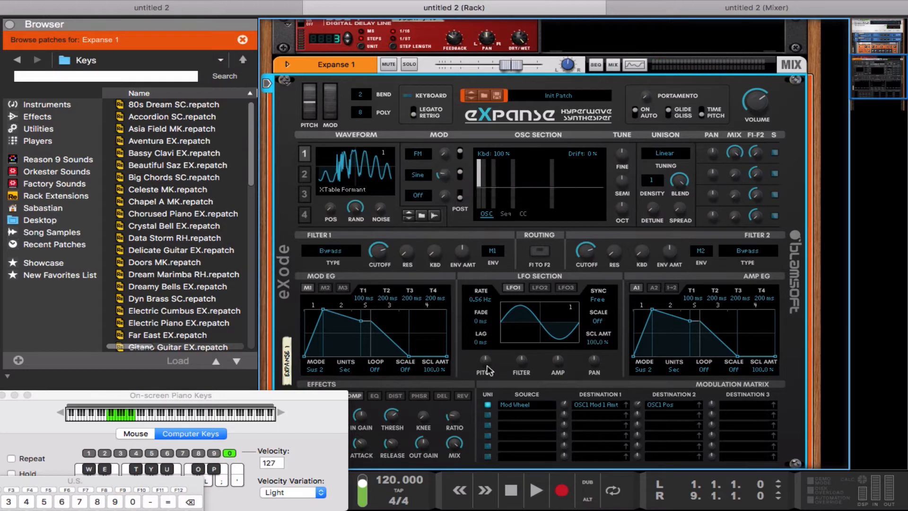
{"action": "key", "text": "a"}
{"action": "mouse_move", "coordinate": [331, 113]}
{"action": "left_mouse_down"}
{"action": "mouse_move", "coordinate": [315, 70]}
{"action": "mouse_move", "coordinate": [324, 129]}
{"action": "left_mouse_up"}
Route row 1's third destination to unison detune at 25%, with 3 unison voices and 33% spread.
{"action": "left_click_drag", "start_coordinate": [773, 406], "coordinate": [649, 205]}
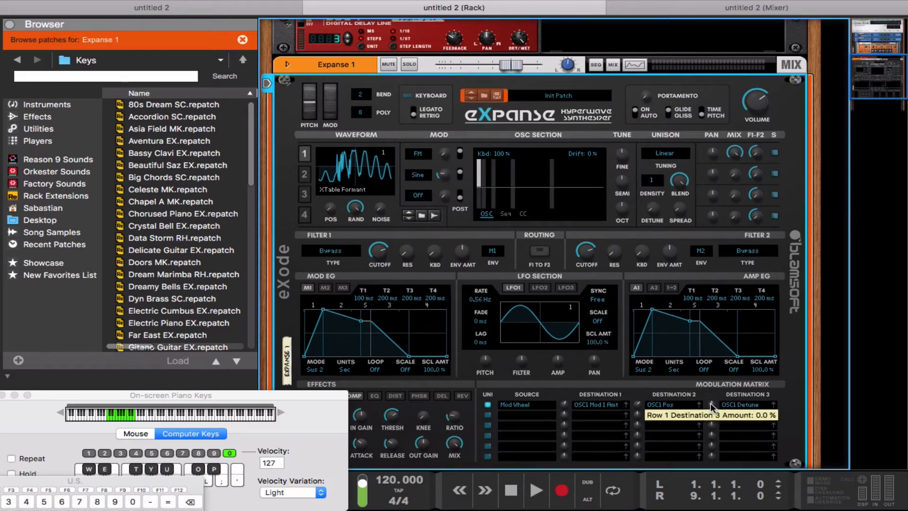
{"action": "left_click_drag", "start_coordinate": [711, 403], "coordinate": [709, 400]}
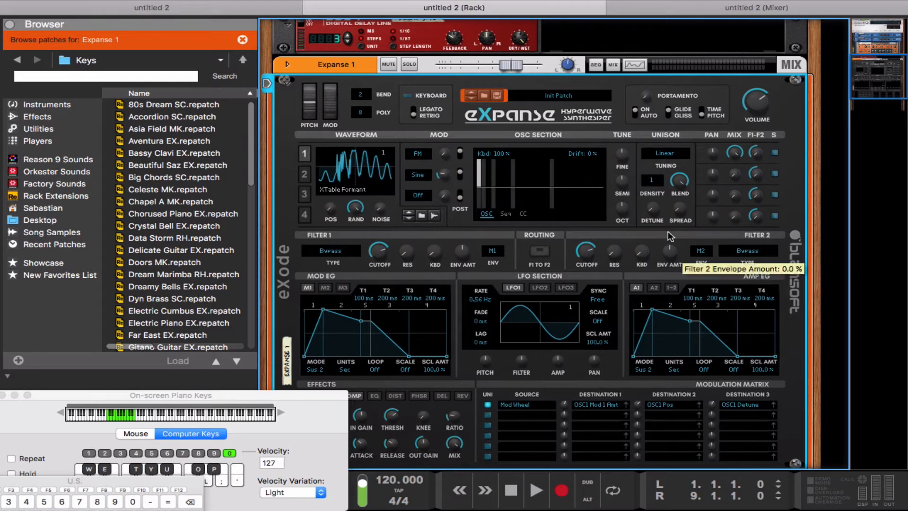
{"action": "left_click", "coordinate": [651, 180]}
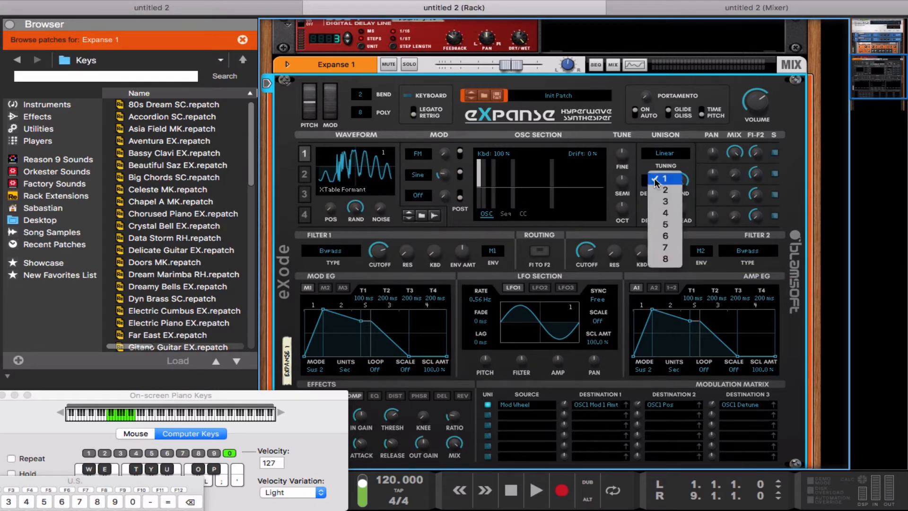
{"action": "left_click", "coordinate": [664, 201]}
{"action": "left_click_drag", "start_coordinate": [683, 212], "coordinate": [657, 204]}
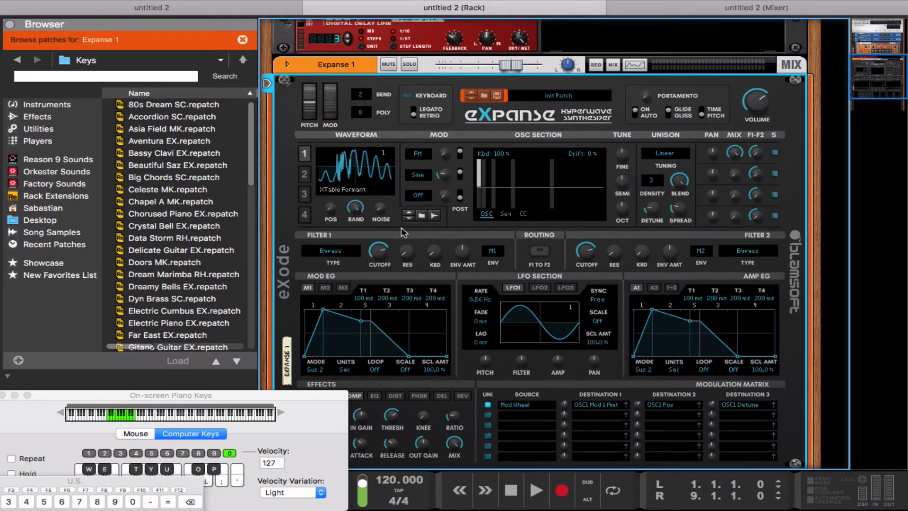
{"action": "mouse_move", "coordinate": [330, 118]}
{"action": "left_mouse_down"}
{"action": "mouse_move", "coordinate": [327, 73]}
{"action": "mouse_move", "coordinate": [334, 118]}
{"action": "left_mouse_up"}
Switch Filter 1 to Ladder Highpass 12 and raise its resonance to about 44%.
{"action": "left_click", "coordinate": [334, 252]}
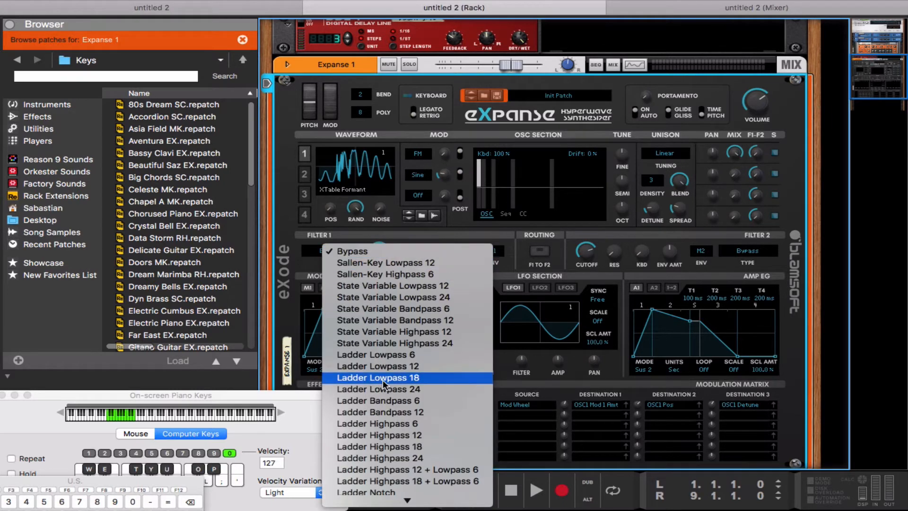
{"action": "mouse_move", "coordinate": [415, 509]}
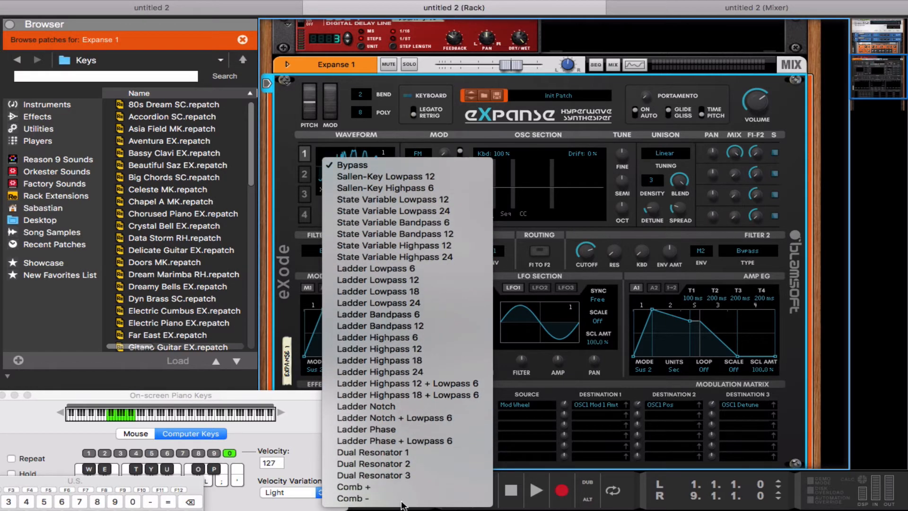
{"action": "left_click", "coordinate": [378, 349]}
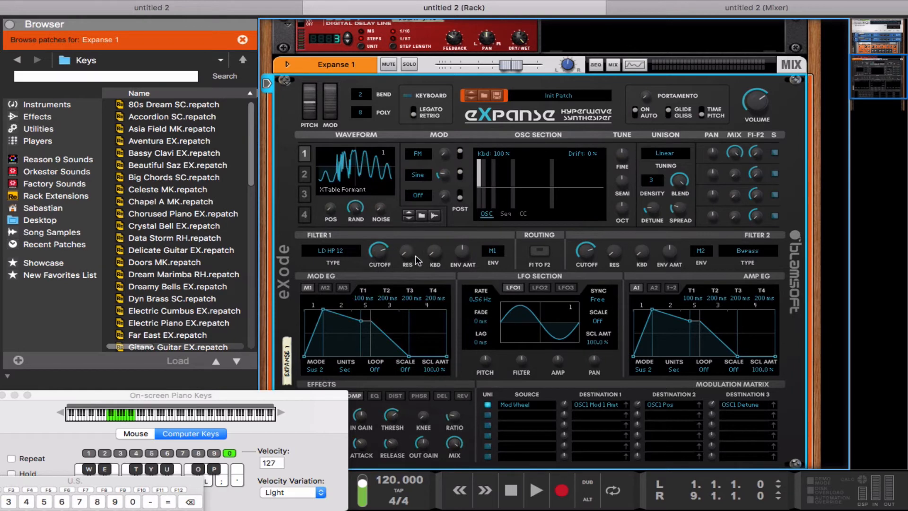
{"action": "left_click_drag", "start_coordinate": [416, 260], "coordinate": [391, 277]}
Route the Mod Wheel in matrix row 2 to Filter 1 cutoff at about 50%.
{"action": "left_click", "coordinate": [512, 415]}
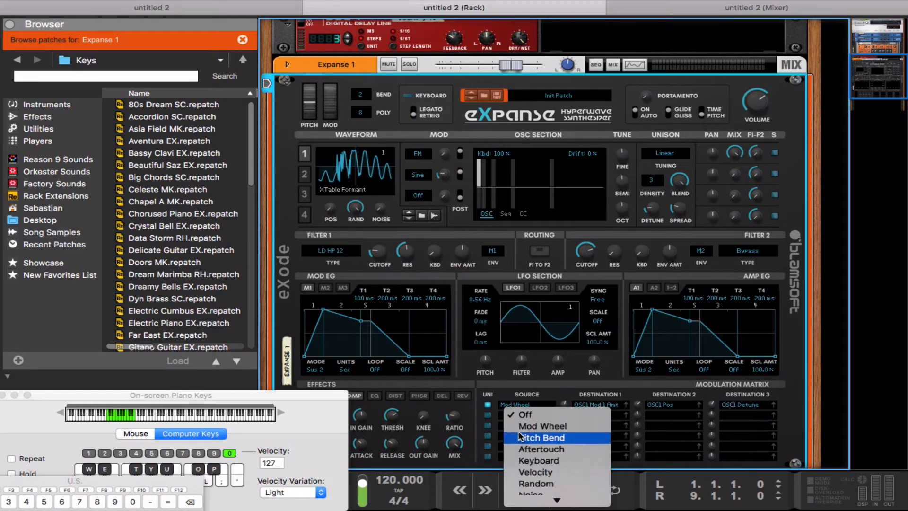
{"action": "left_click", "coordinate": [520, 428]}
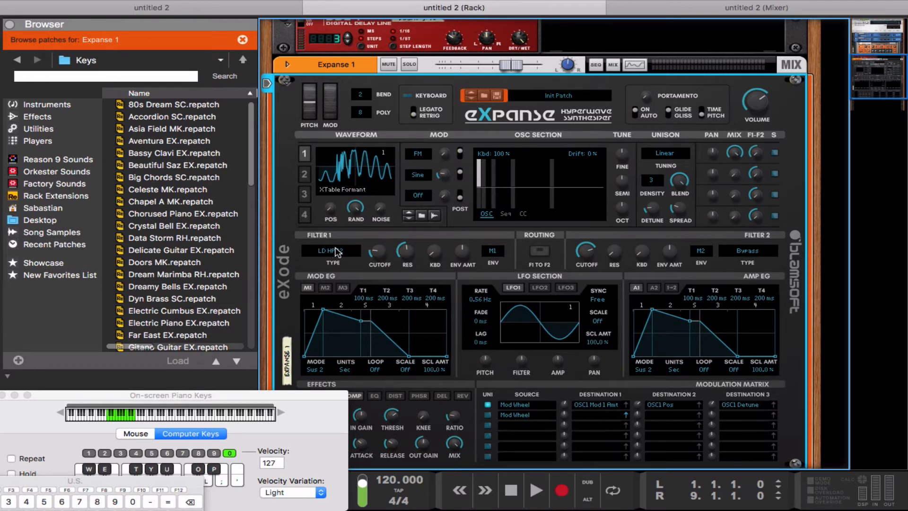
{"action": "left_click", "coordinate": [377, 253]}
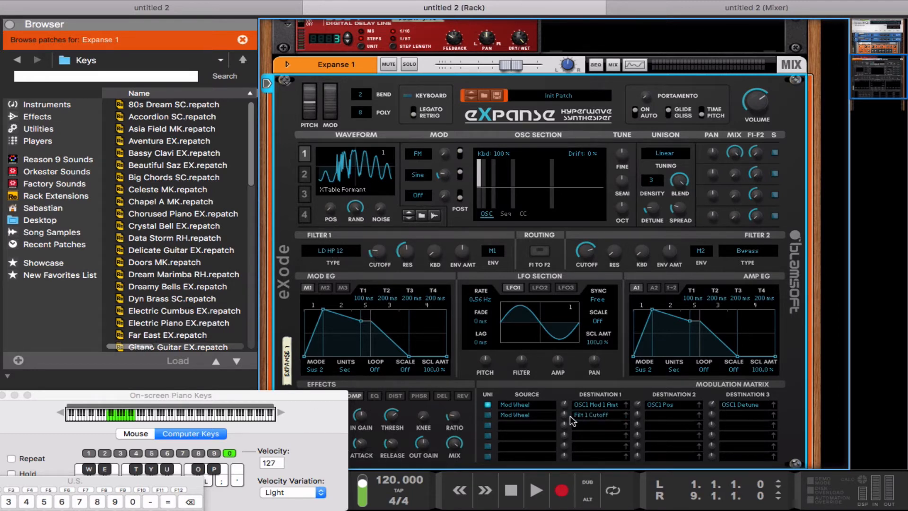
{"action": "left_click_drag", "start_coordinate": [571, 418], "coordinate": [571, 387]}
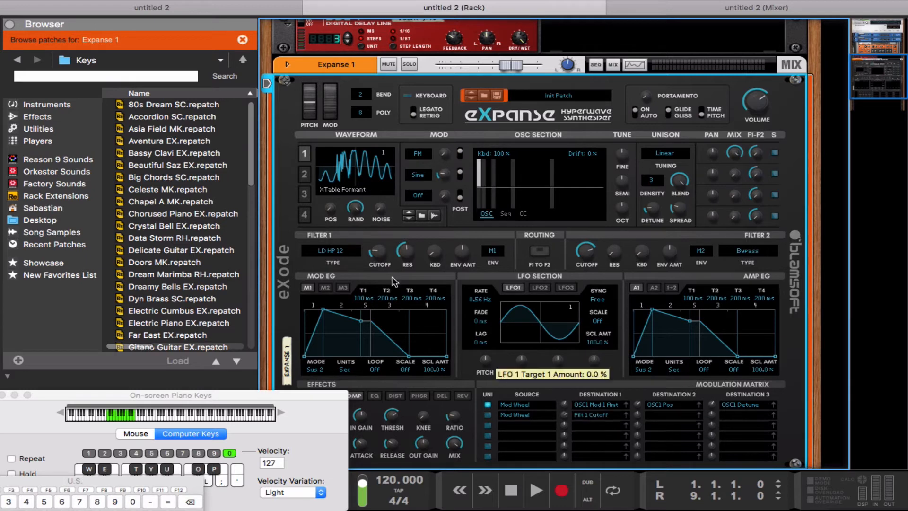
{"action": "key", "text": "a"}
{"action": "key", "text": "a"}
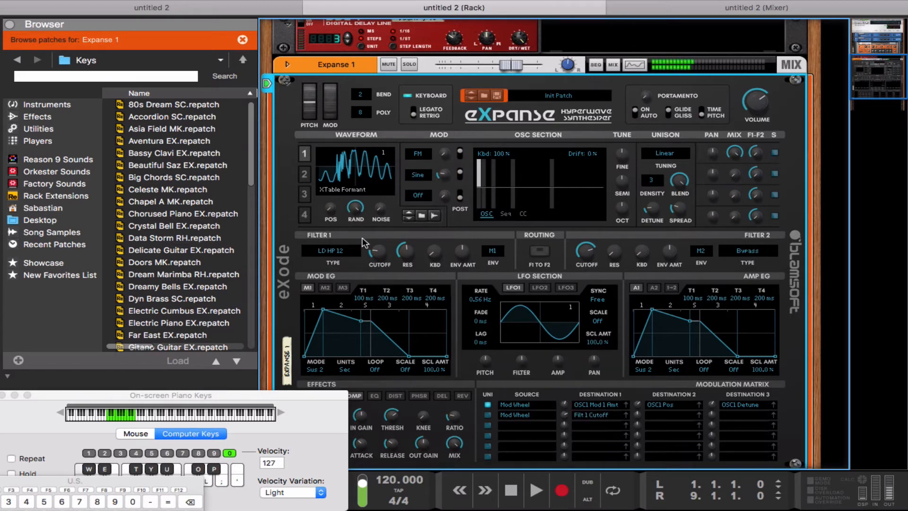
Make row 2 unipolar and lower its cutoff amount to 18.7%, testing with the mod wheel.
{"action": "left_click", "coordinate": [488, 414]}
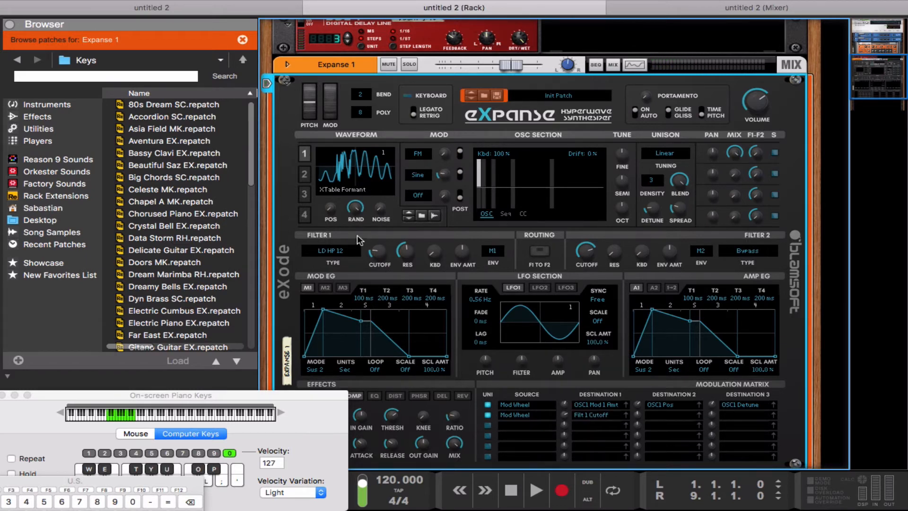
{"action": "key", "text": "a"}
{"action": "key", "text": "a"}
{"action": "key", "text": "a"}
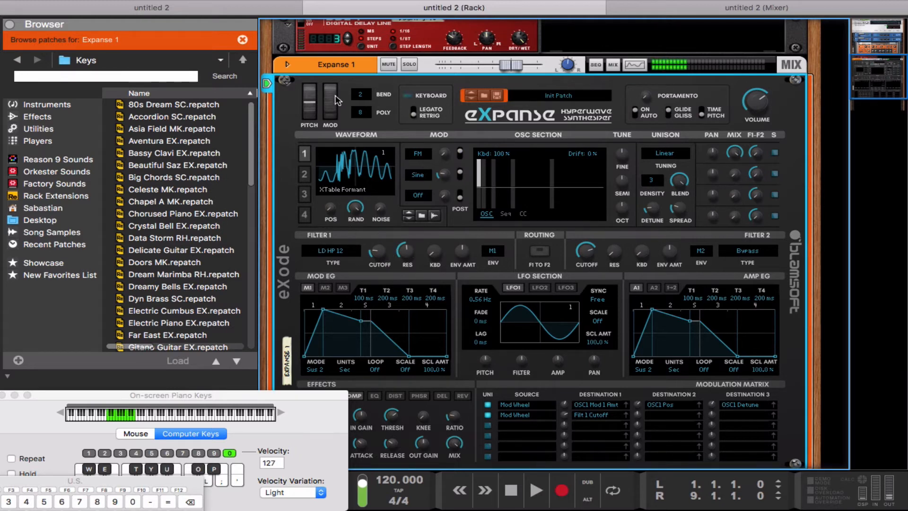
{"action": "mouse_move", "coordinate": [334, 112]}
{"action": "left_mouse_down"}
{"action": "mouse_move", "coordinate": [324, 75]}
{"action": "mouse_move", "coordinate": [329, 115]}
{"action": "left_mouse_up"}
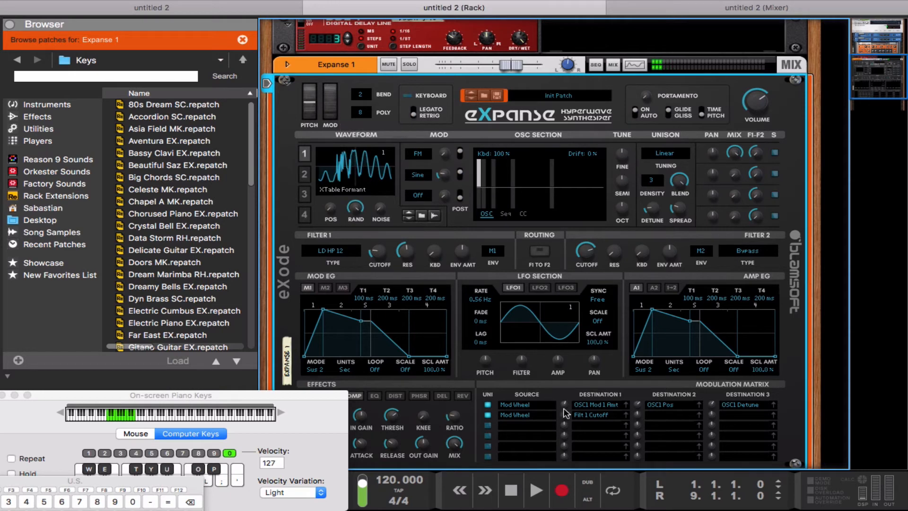
{"action": "left_click_drag", "start_coordinate": [565, 419], "coordinate": [566, 426]}
{"action": "left_click_drag", "start_coordinate": [331, 117], "coordinate": [328, 155]}
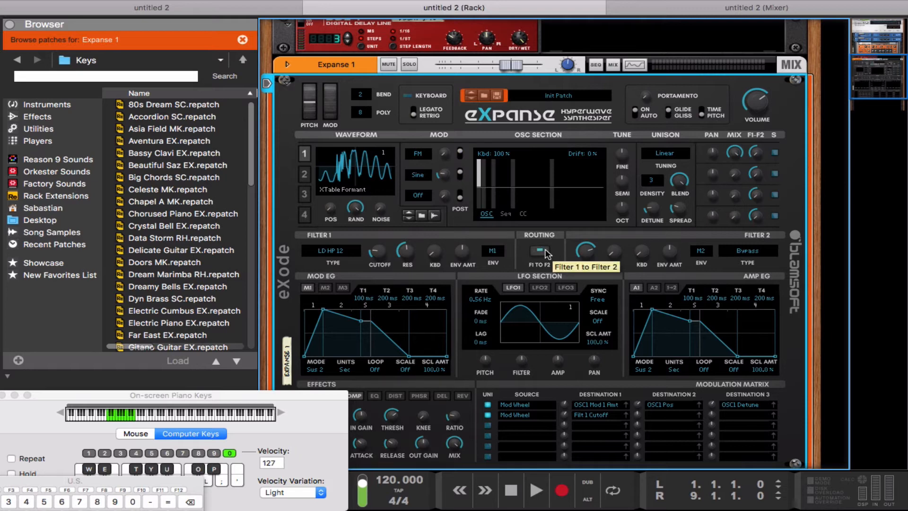
Set Filter 2 to Ladder Notch, route row 2's second destination negatively to its cutoff, resonance about 17%.
{"action": "left_click", "coordinate": [751, 251]}
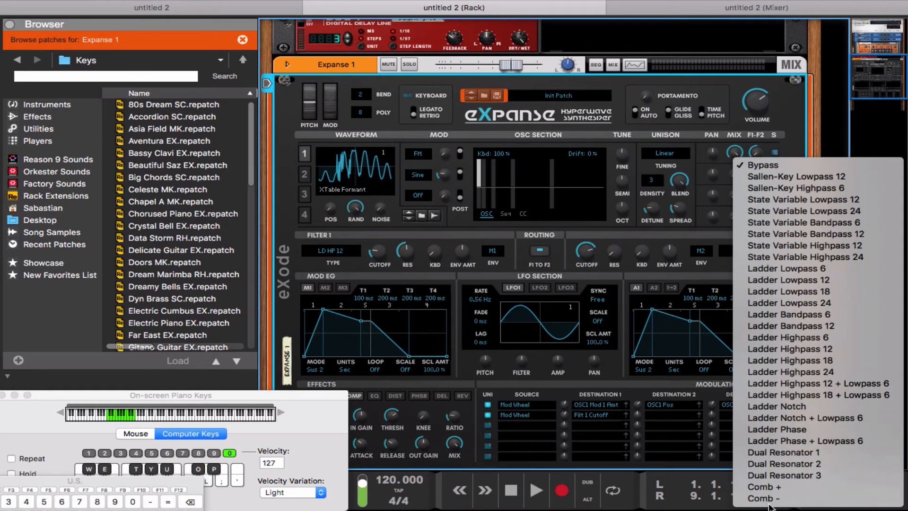
{"action": "left_click", "coordinate": [767, 411]}
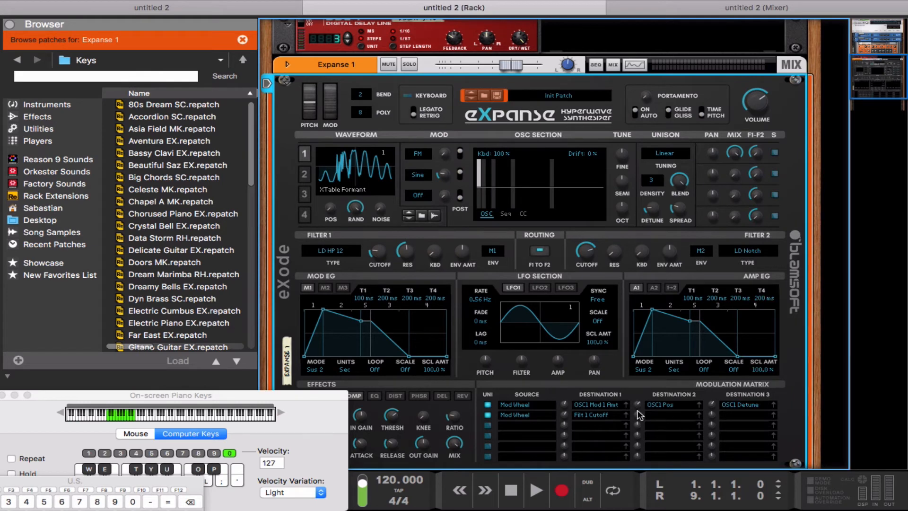
{"action": "left_click_drag", "start_coordinate": [638, 415], "coordinate": [642, 423]}
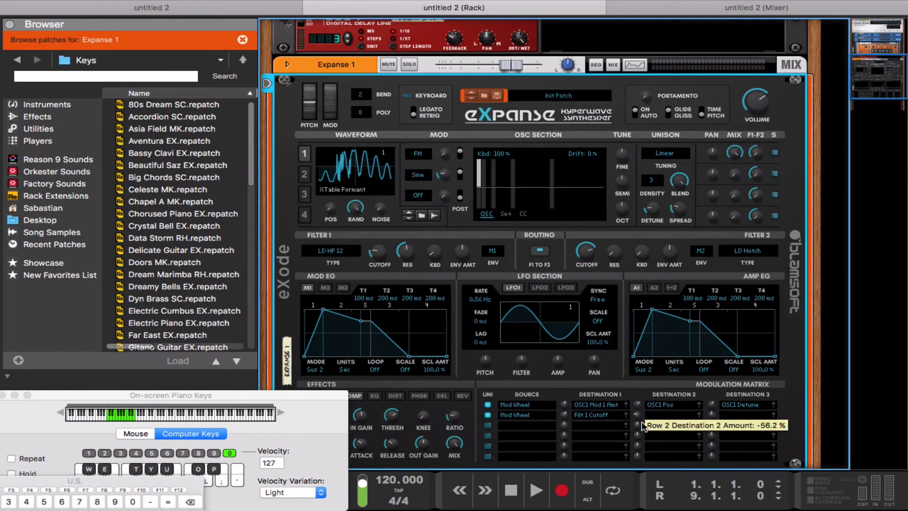
{"action": "left_click", "coordinate": [698, 416]}
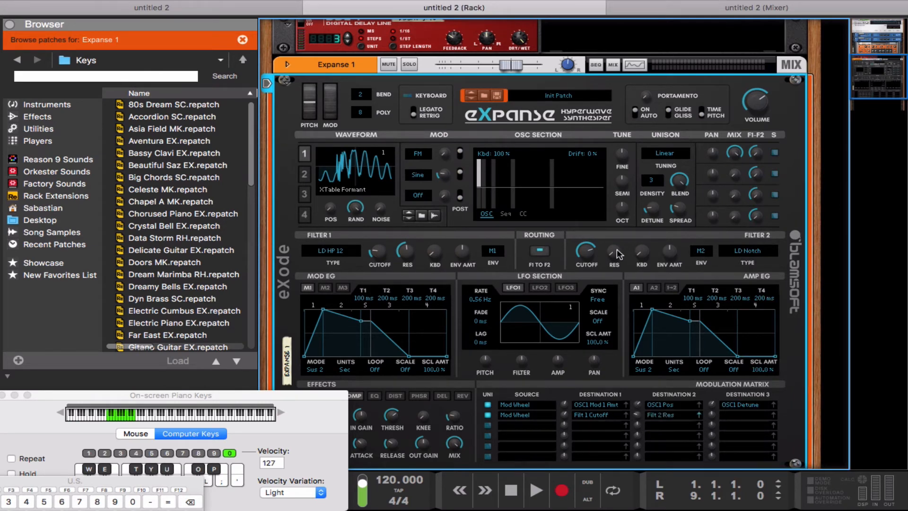
{"action": "left_click", "coordinate": [592, 251]}
{"action": "left_click_drag", "start_coordinate": [626, 255], "coordinate": [623, 247]}
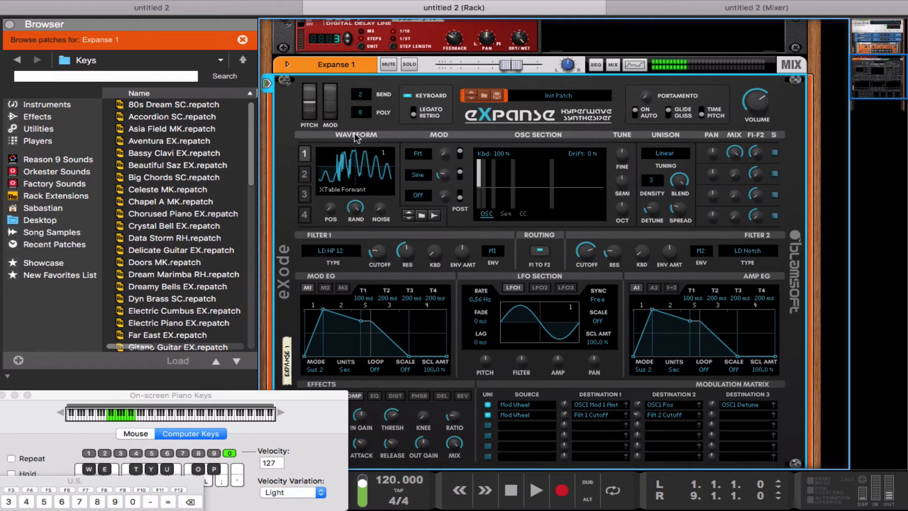
Trim row 2's Filter 1 cutoff amount to 12.5% and move the on-screen keyboard aside.
{"action": "left_click_drag", "start_coordinate": [329, 116], "coordinate": [329, 70]}
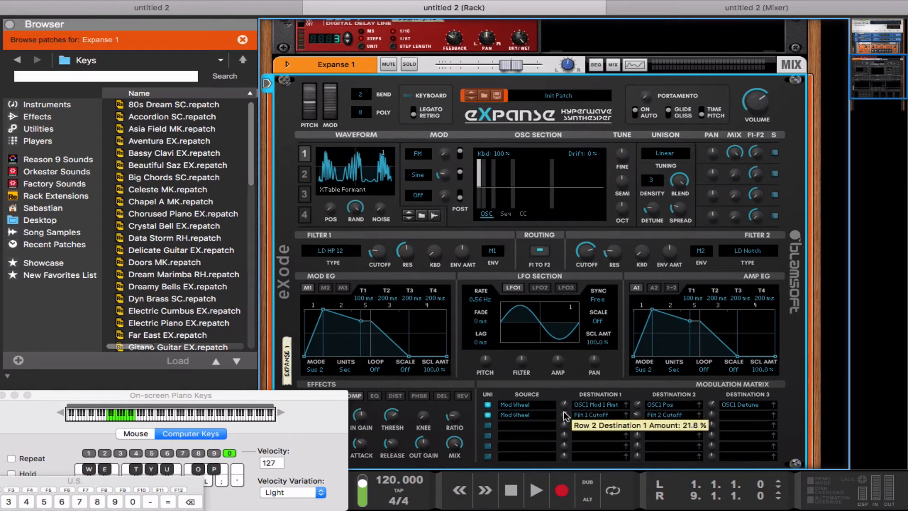
{"action": "left_click_drag", "start_coordinate": [564, 413], "coordinate": [565, 413]}
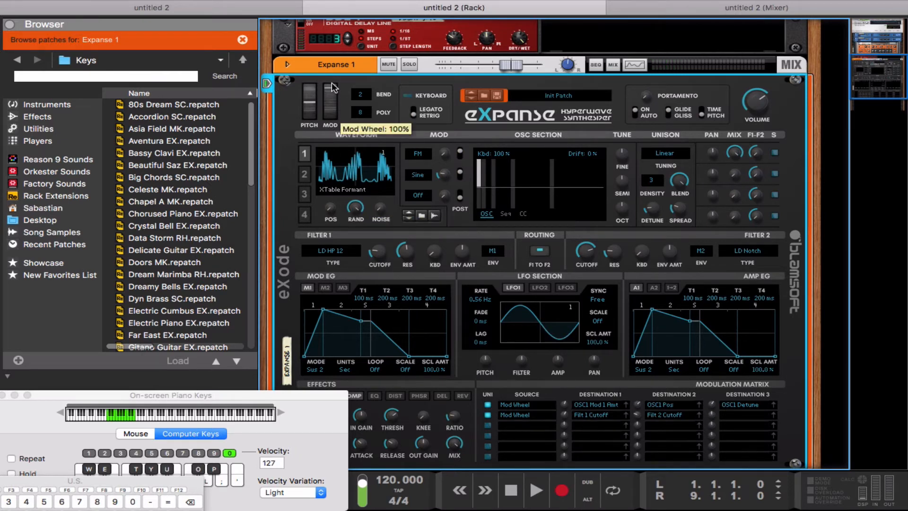
{"action": "left_click_drag", "start_coordinate": [333, 92], "coordinate": [312, 97]}
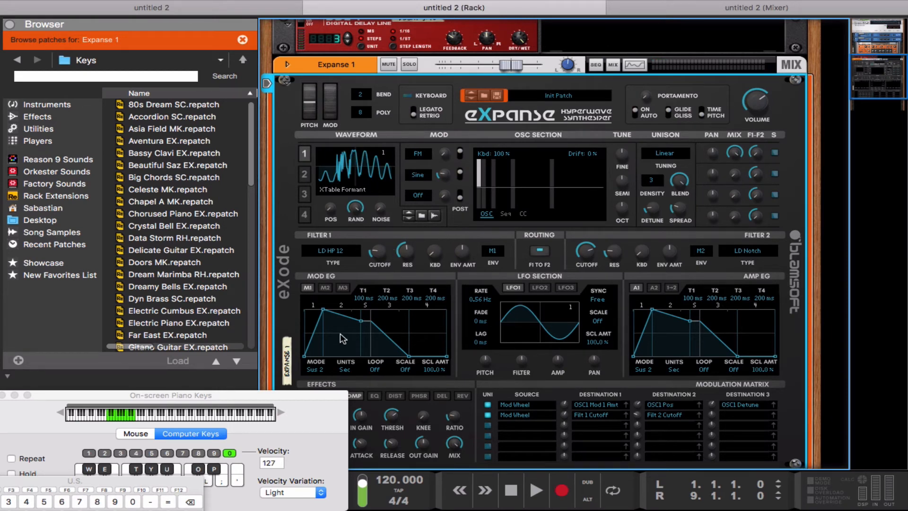
{"action": "left_click_drag", "start_coordinate": [350, 401], "coordinate": [239, 318]}
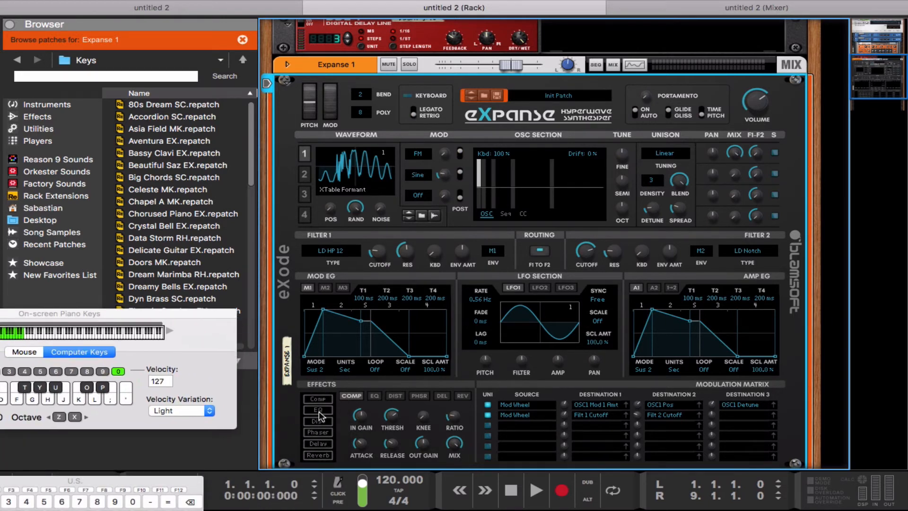
Enable the compressor with 8.7 ms attack, 317.5 ms release and 2.2:1 ratio, then test.
{"action": "left_click", "coordinate": [325, 399]}
{"action": "left_click_drag", "start_coordinate": [364, 450], "coordinate": [369, 459]}
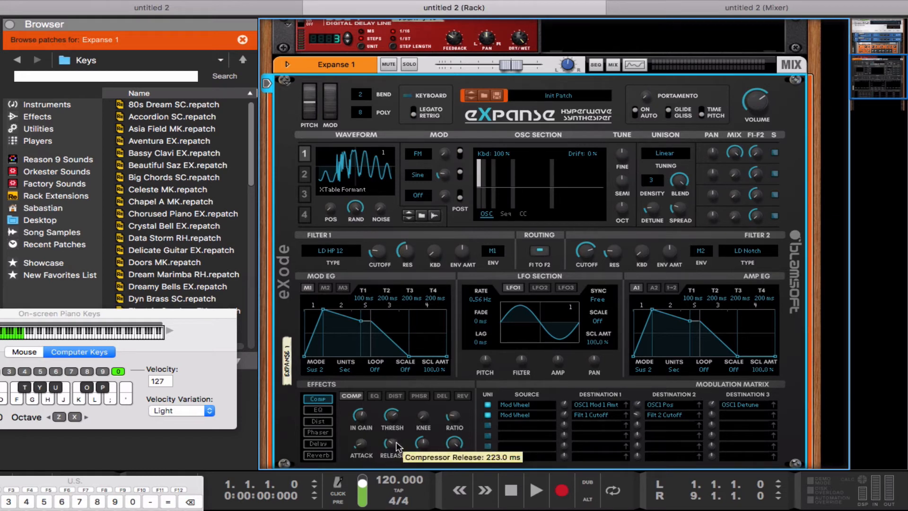
{"action": "left_click_drag", "start_coordinate": [397, 445], "coordinate": [395, 438]}
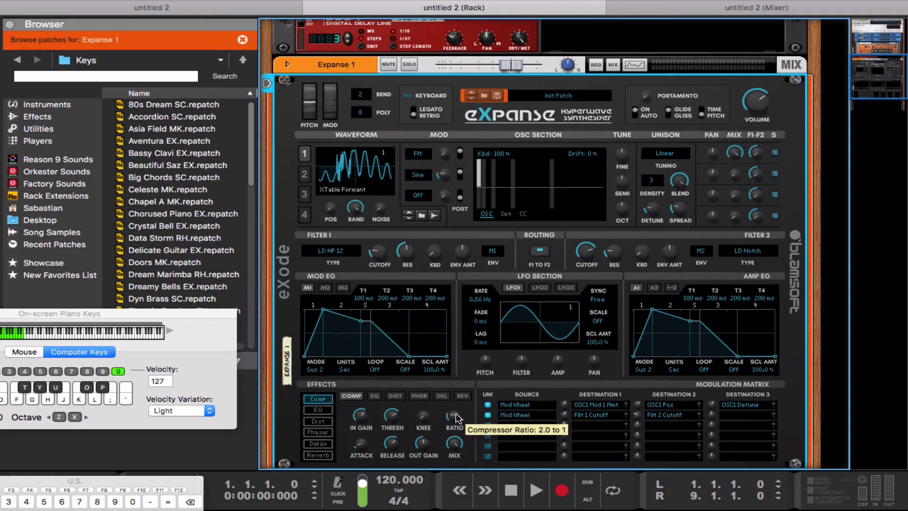
{"action": "scroll", "coordinate": [456, 415], "scroll_direction": "up", "scroll_amount": 2}
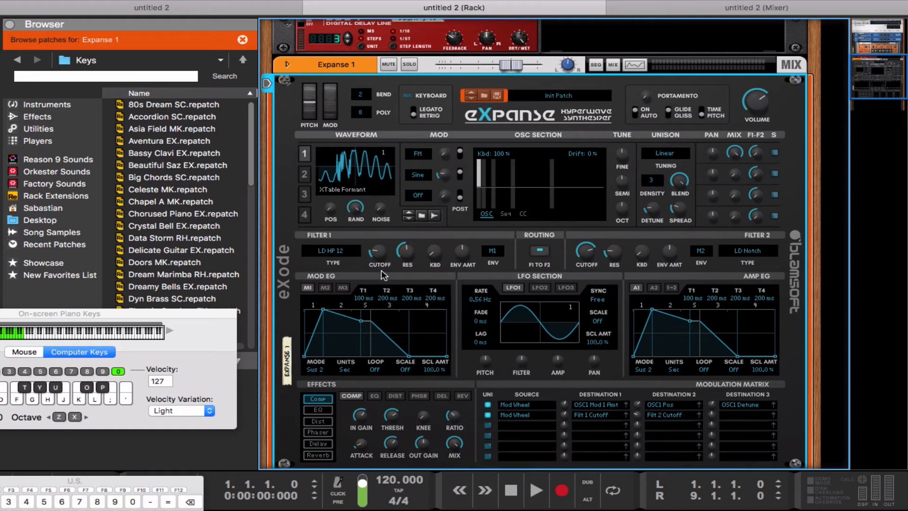
{"action": "key", "text": "a"}
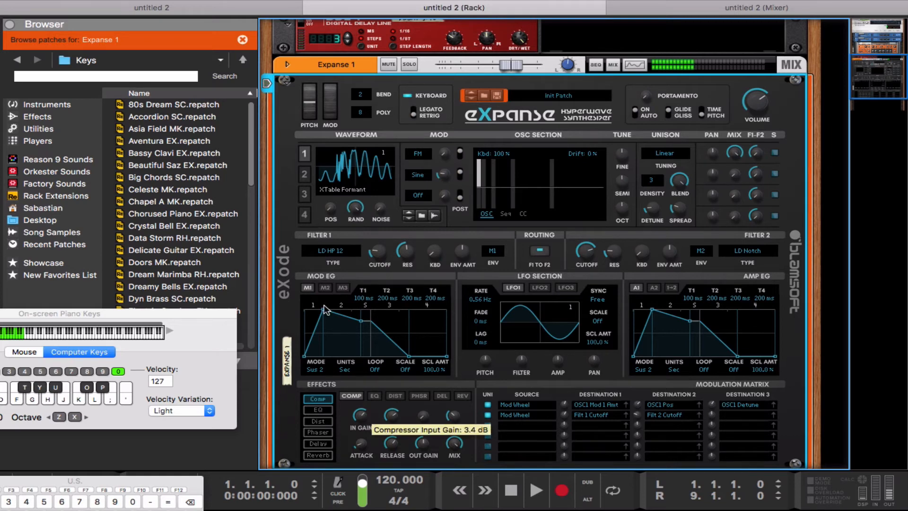
{"action": "mouse_move", "coordinate": [330, 116]}
{"action": "left_mouse_down"}
{"action": "mouse_move", "coordinate": [330, 92]}
{"action": "mouse_move", "coordinate": [330, 101]}
{"action": "left_mouse_up"}
{"action": "left_click_drag", "start_coordinate": [328, 93], "coordinate": [328, 118]}
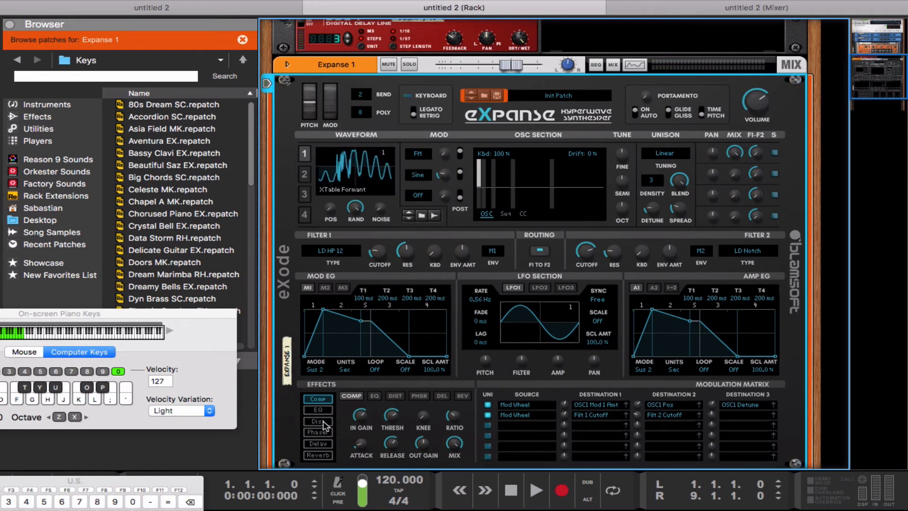
Enable Hard Clip distortion with amount 1 at 40.6%, auditioning it with modulation at 64%.
{"action": "left_click", "coordinate": [318, 421]}
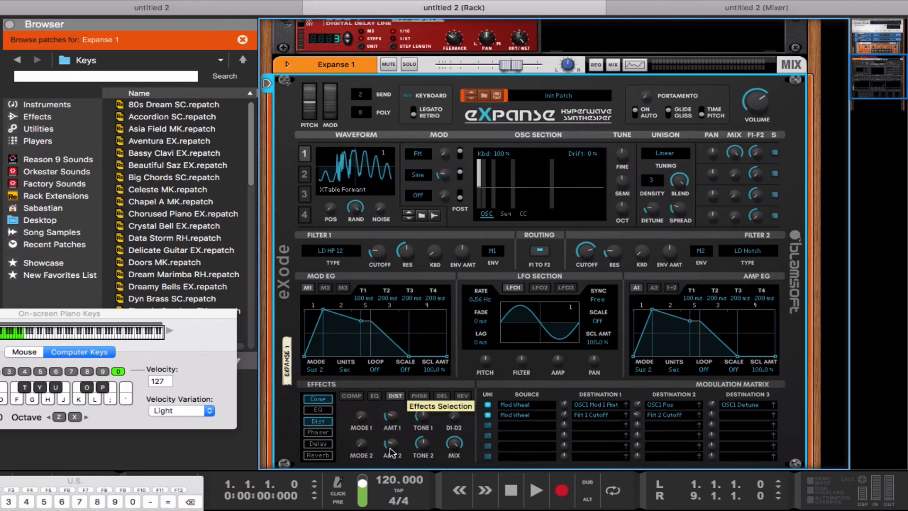
{"action": "left_click", "coordinate": [396, 396]}
{"action": "left_click_drag", "start_coordinate": [363, 415], "coordinate": [359, 408]}
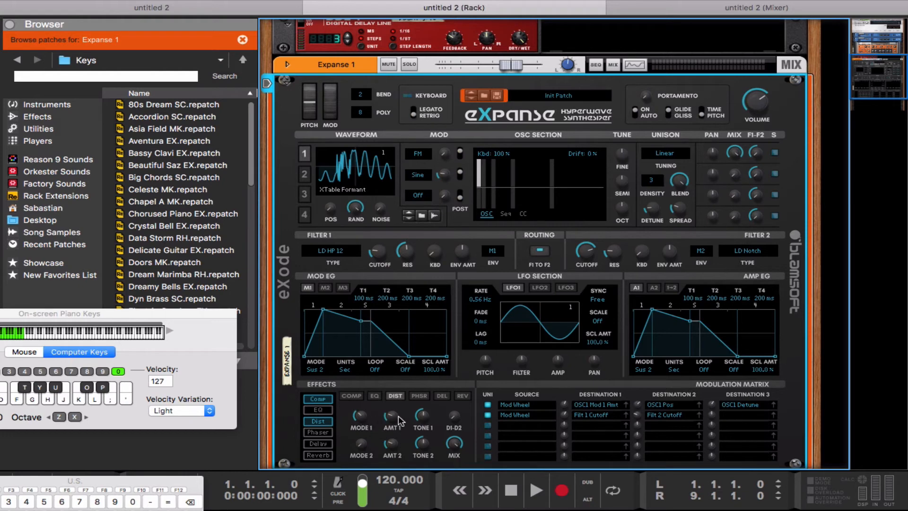
{"action": "left_click_drag", "start_coordinate": [396, 415], "coordinate": [391, 403]}
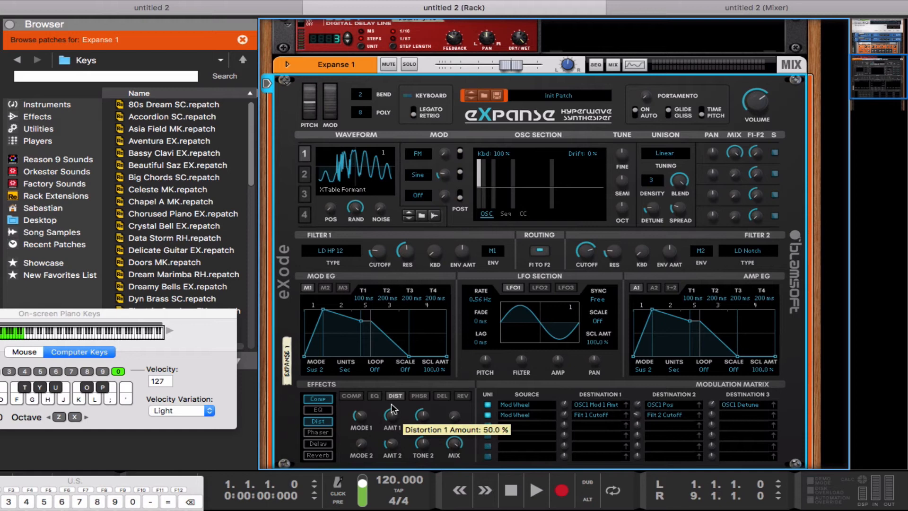
{"action": "key", "text": "a"}
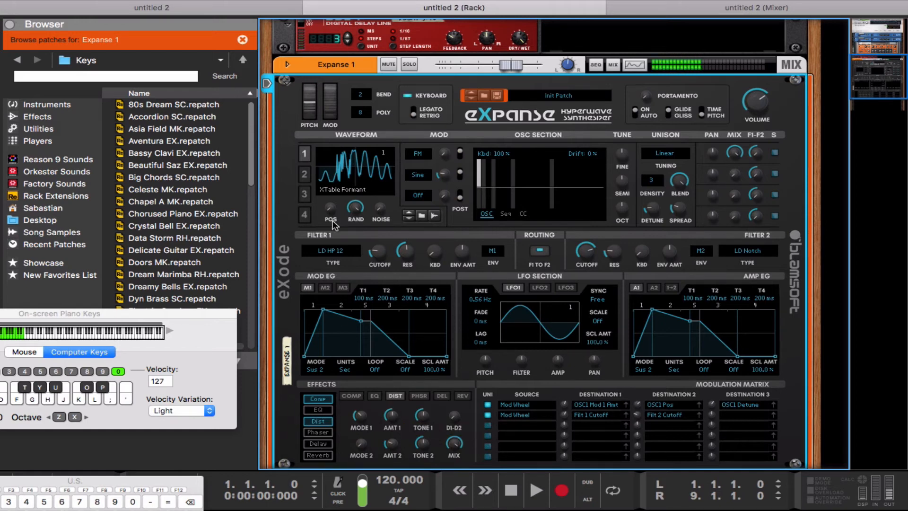
{"action": "mouse_move", "coordinate": [330, 111]}
{"action": "left_mouse_down"}
{"action": "mouse_move", "coordinate": [330, 81]}
{"action": "mouse_move", "coordinate": [326, 115]}
{"action": "left_mouse_up"}
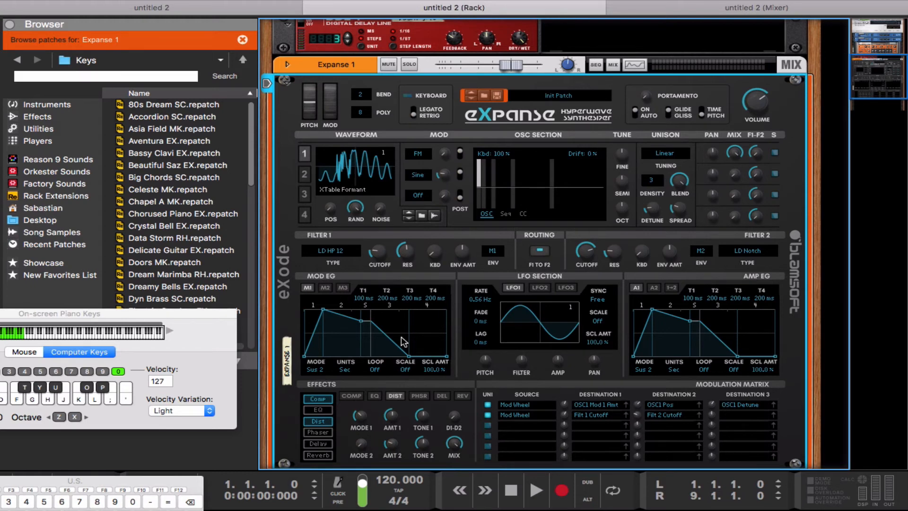
Set bend range 12, polyphony 1 voice, Legato keyboard mode and 32.8% portamento.
{"action": "left_click", "coordinate": [362, 96]}
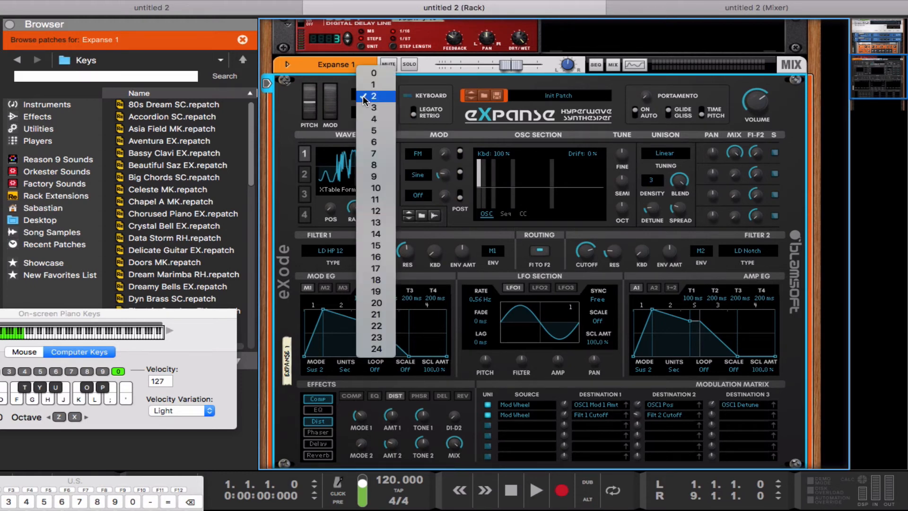
{"action": "left_click", "coordinate": [381, 211]}
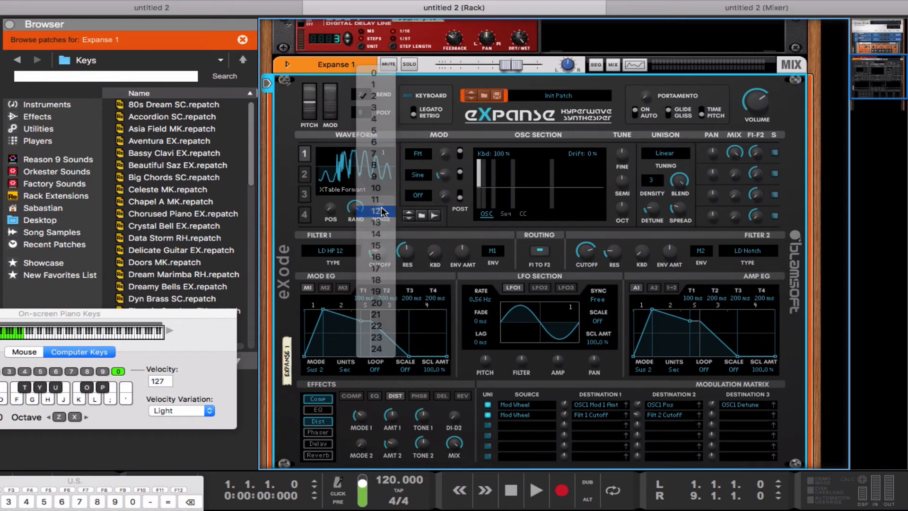
{"action": "left_click", "coordinate": [365, 111]}
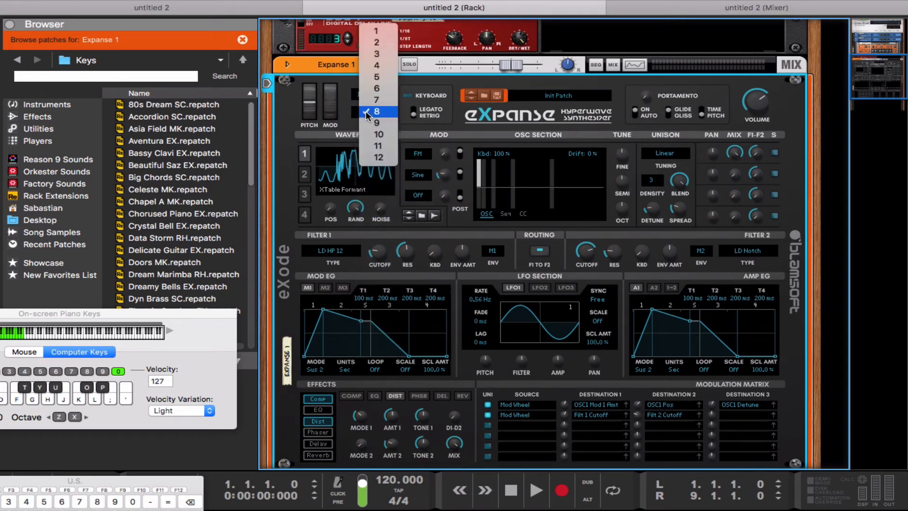
{"action": "left_click", "coordinate": [373, 32]}
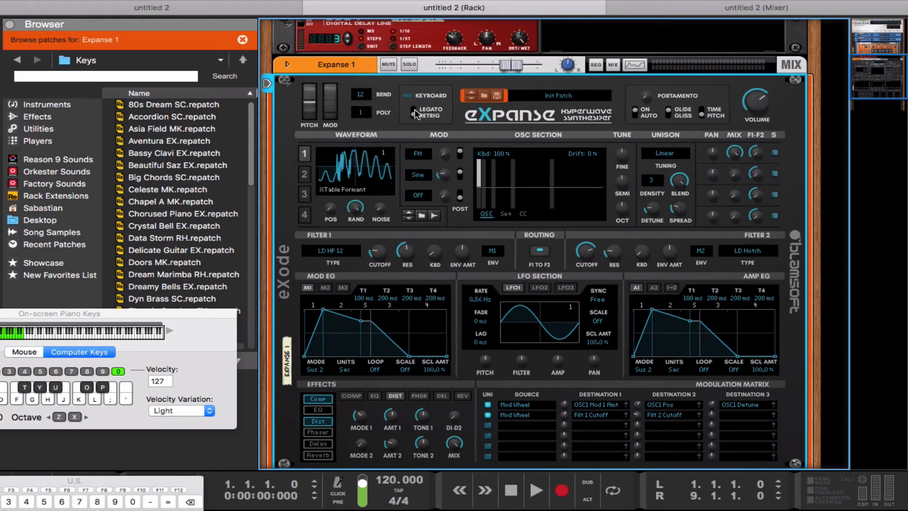
{"action": "left_click", "coordinate": [413, 107]}
{"action": "left_click_drag", "start_coordinate": [646, 97], "coordinate": [643, 84]}
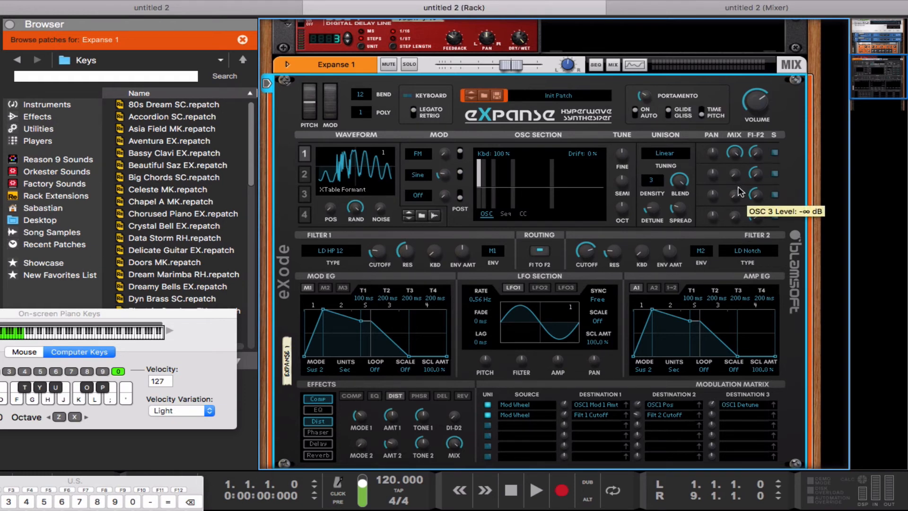
Raise the fourth harmonic, shift its phase below centre while playing, then recentre it.
{"action": "left_click", "coordinate": [513, 176]}
{"action": "left_click_drag", "start_coordinate": [513, 192], "coordinate": [512, 196]}
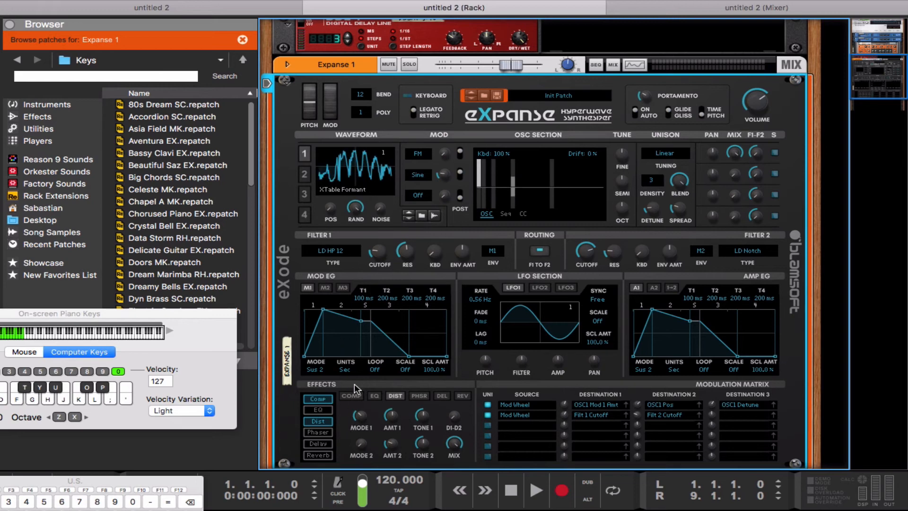
{"action": "key", "text": "a"}
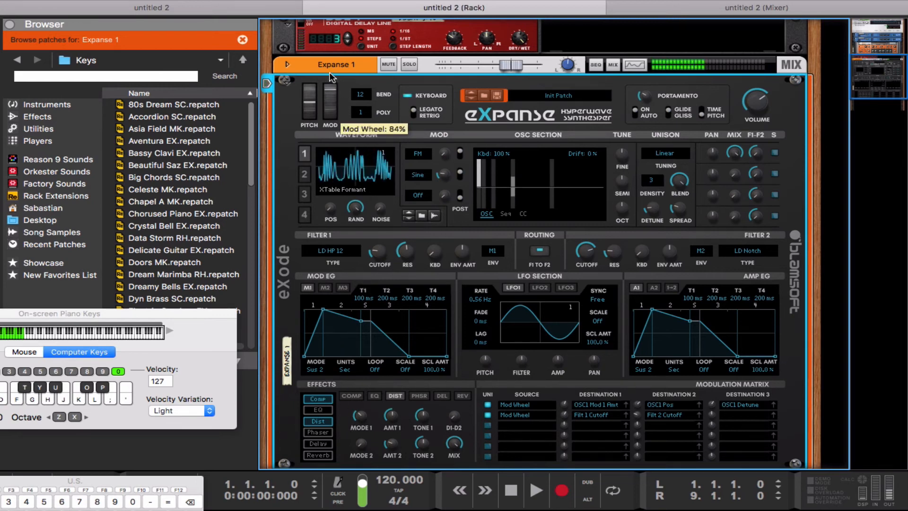
{"action": "left_click_drag", "start_coordinate": [514, 192], "coordinate": [509, 194]}
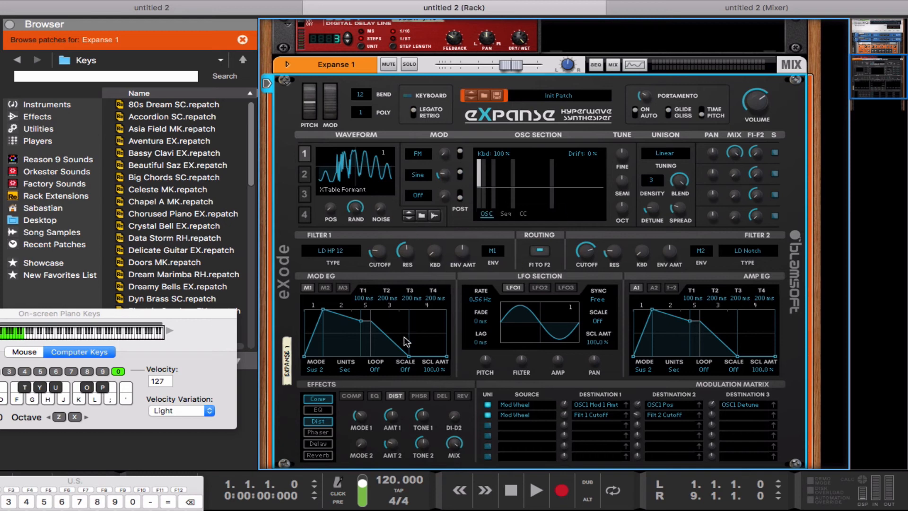
Enable reverb with about 1.8 s low time, near-minimum mid time and 50 Hz crossover.
{"action": "left_click", "coordinate": [326, 456]}
{"action": "left_click", "coordinate": [461, 397]}
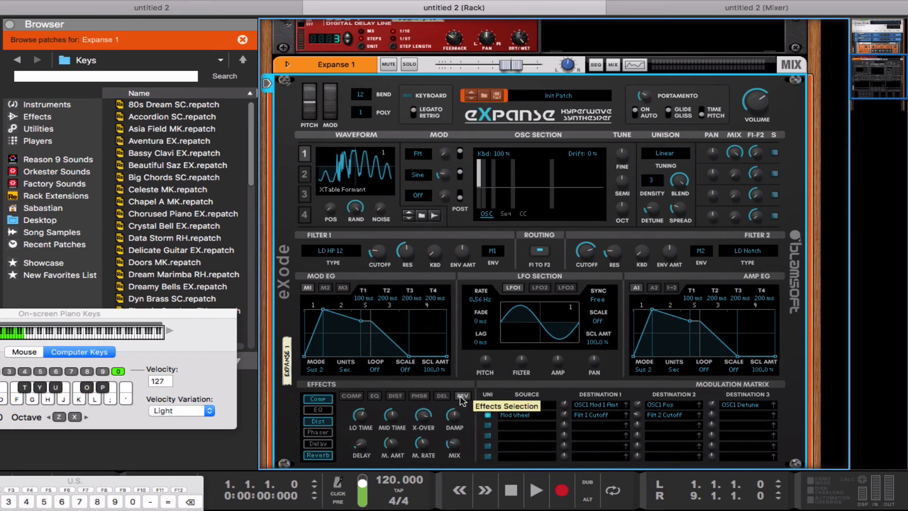
{"action": "left_click_drag", "start_coordinate": [365, 438], "coordinate": [391, 442]}
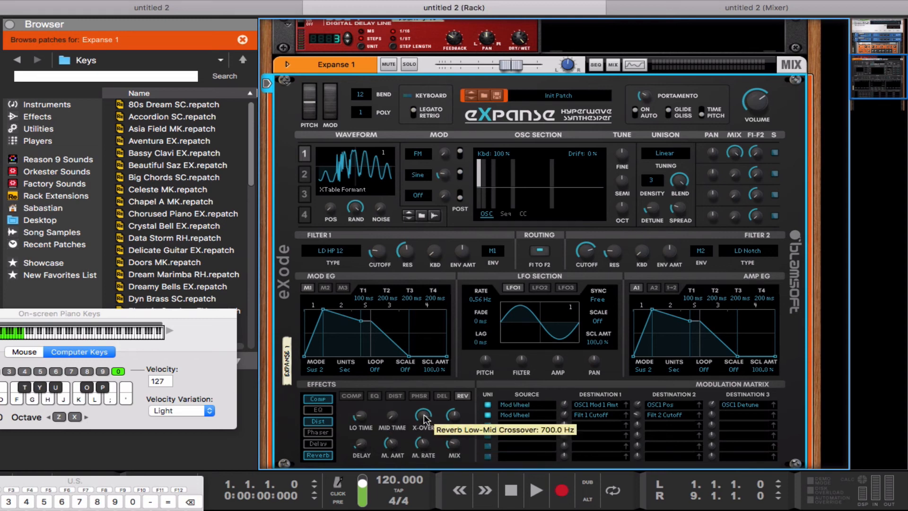
{"action": "left_click_drag", "start_coordinate": [423, 414], "coordinate": [453, 452]}
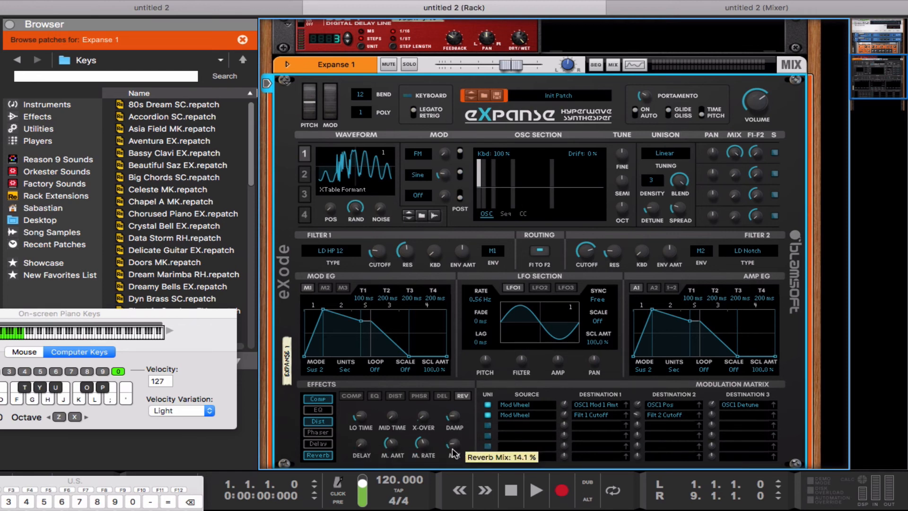
Lower matrix row 1's OSC1 Detune amount to 6.2%, testing it with the mod wheel.
{"action": "key", "text": "a"}
{"action": "key", "text": "a"}
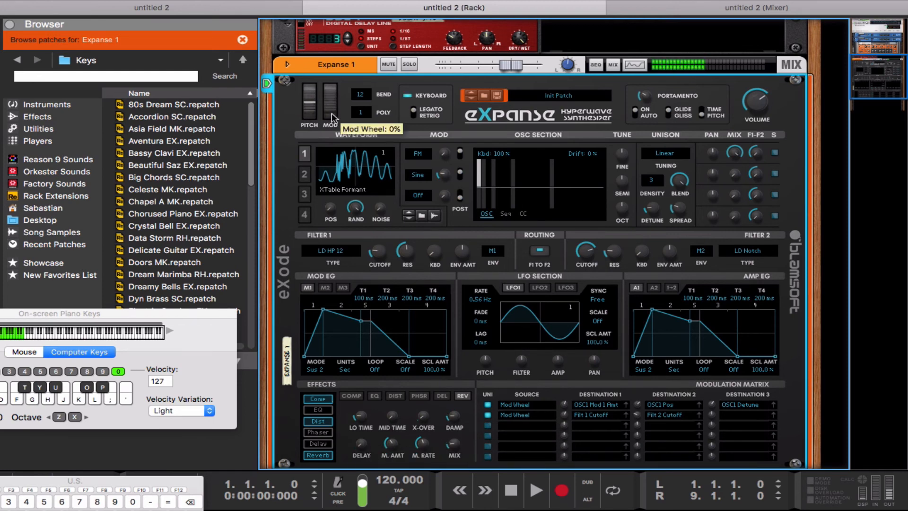
{"action": "mouse_move", "coordinate": [331, 117]}
{"action": "left_mouse_down"}
{"action": "mouse_move", "coordinate": [326, 72]}
{"action": "mouse_move", "coordinate": [334, 130]}
{"action": "left_mouse_up"}
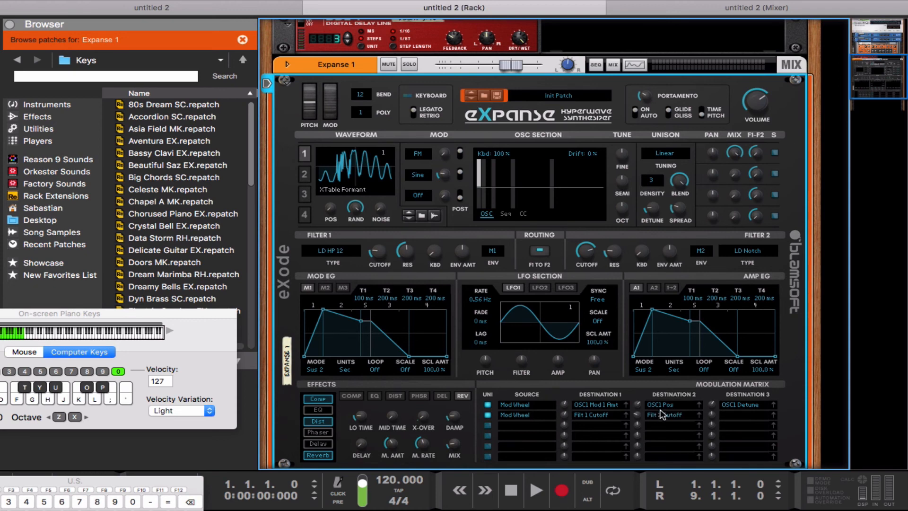
{"action": "left_click_drag", "start_coordinate": [712, 402], "coordinate": [716, 409]}
{"action": "mouse_move", "coordinate": [331, 116]}
{"action": "left_mouse_down"}
{"action": "mouse_move", "coordinate": [326, 89]}
{"action": "mouse_move", "coordinate": [331, 121]}
{"action": "left_mouse_up"}
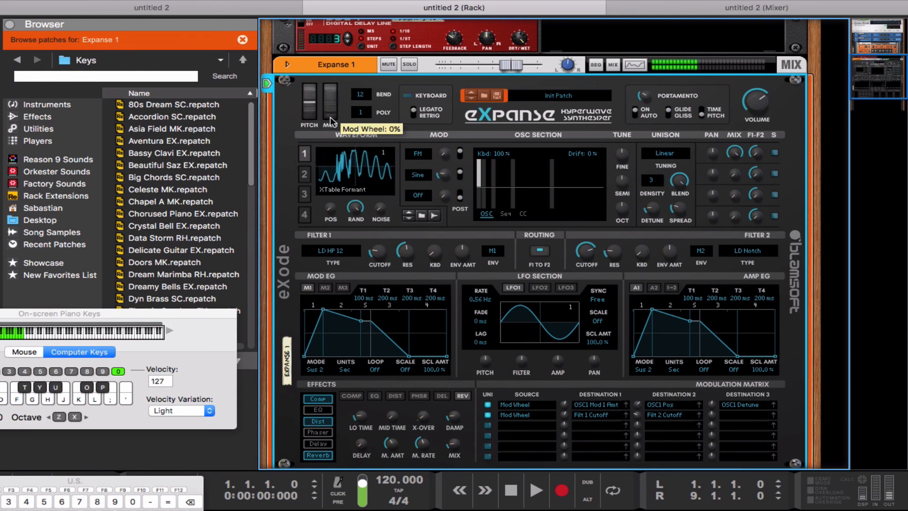